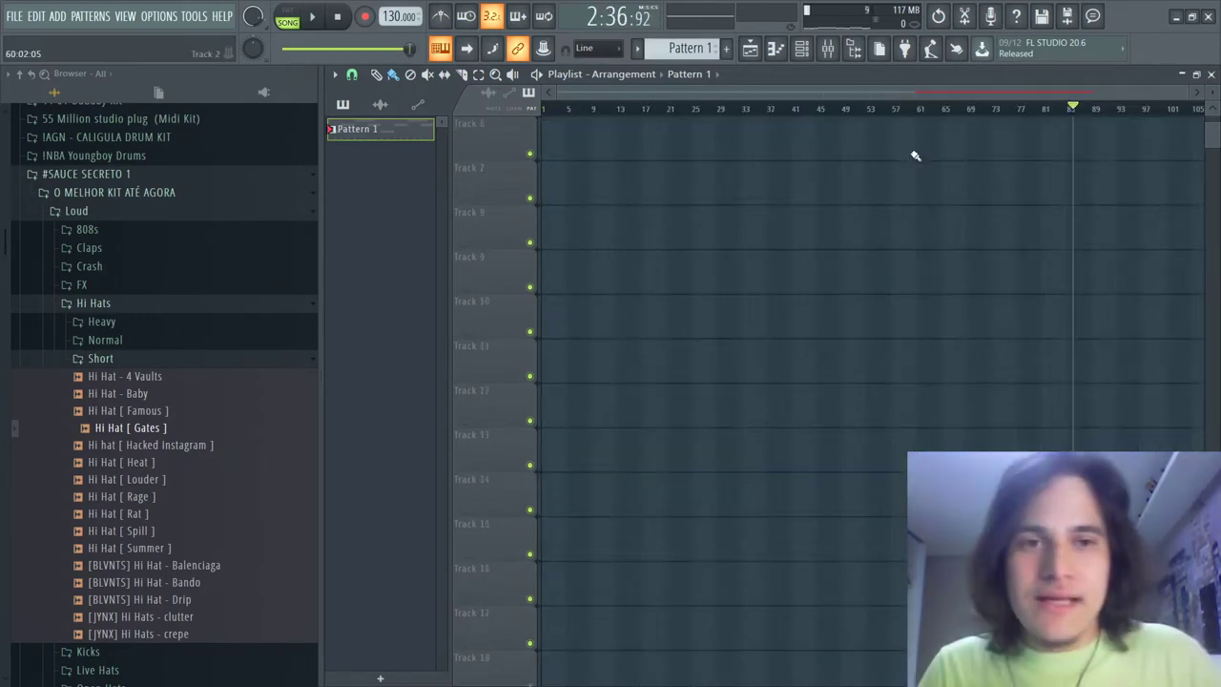
- Undo the deletion of the Pattern 1 clips on Track 1 and deselect them
{"action": "key", "text": "ctrl+z"}
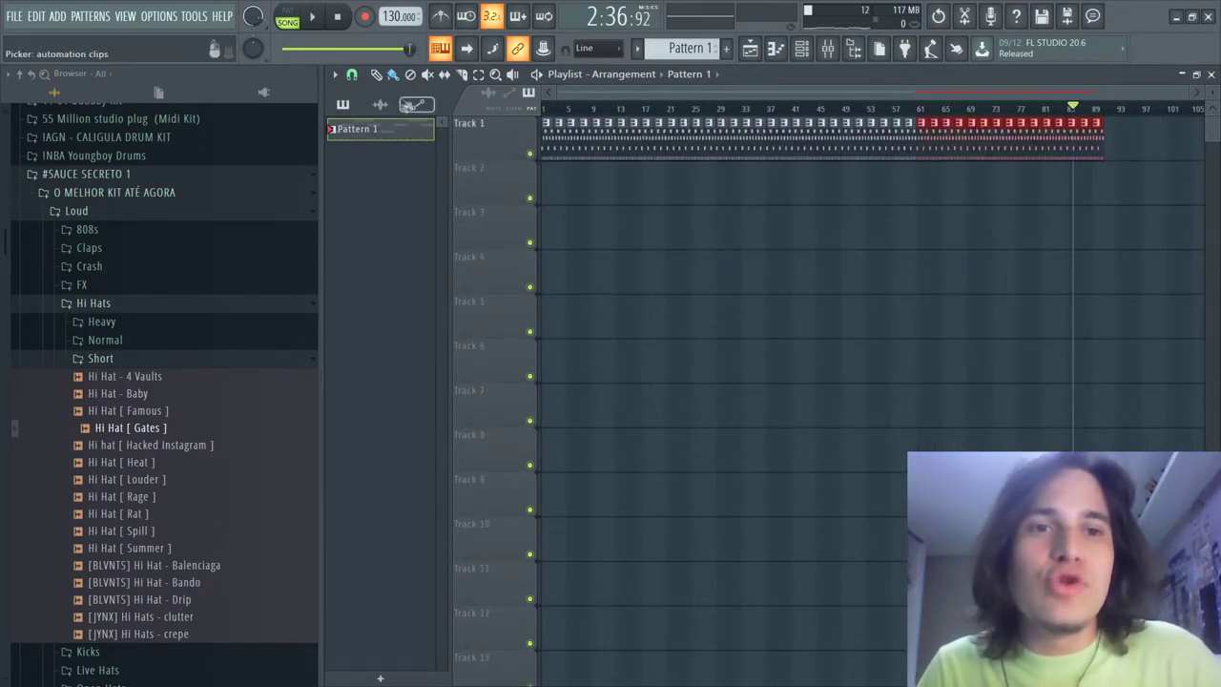
{"action": "left_click", "coordinate": [1064, 261]}
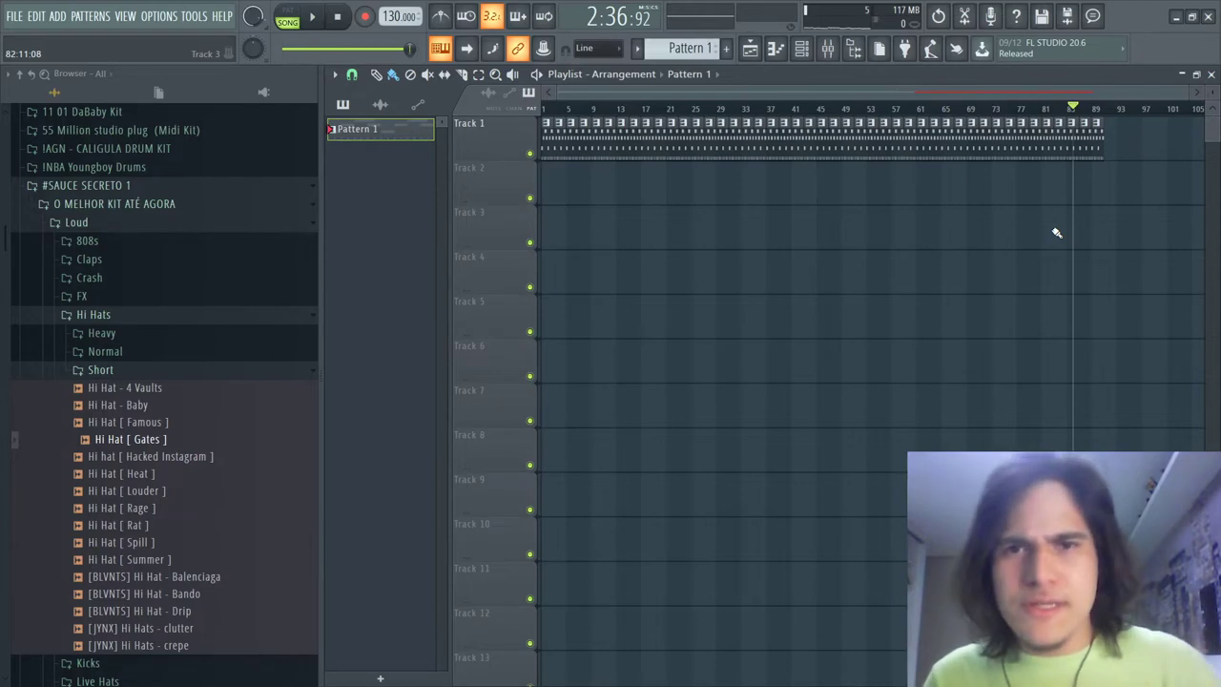
{"action": "scroll", "coordinate": [667, 121], "scroll_direction": "up", "scroll_amount": 5}
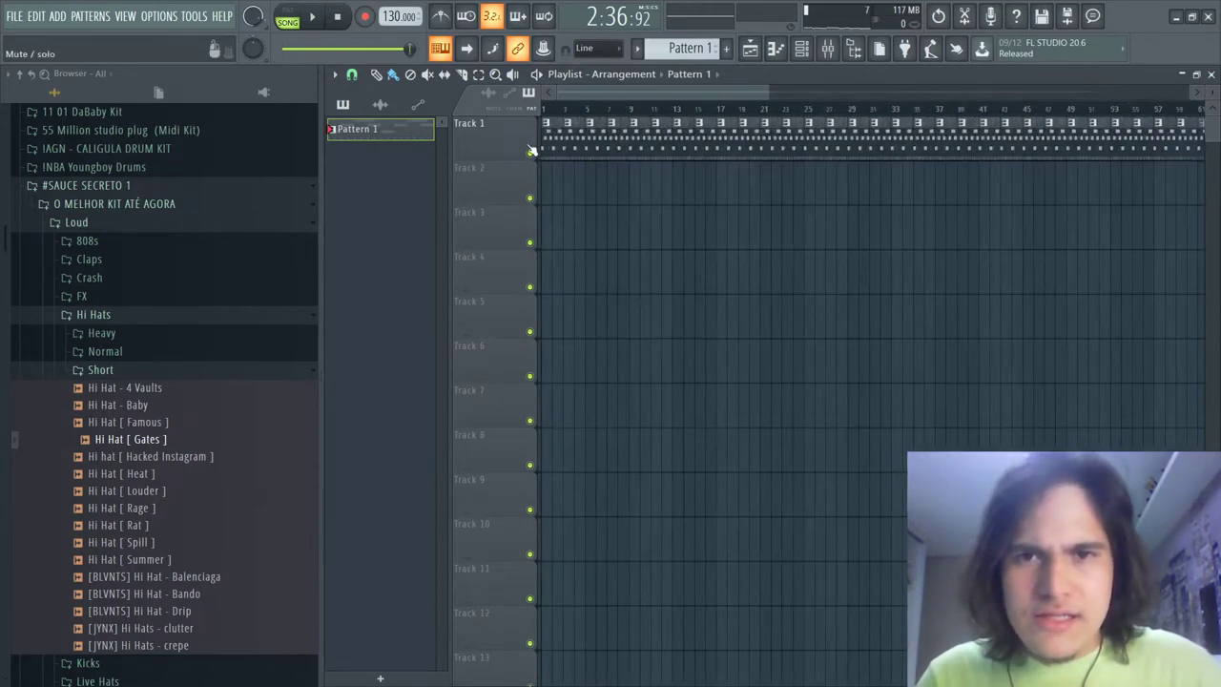
- Open Pattern 1's Sakura melody in the piano roll and switch playback to pattern mode
{"action": "scroll", "coordinate": [724, 145], "scroll_direction": "down", "scroll_amount": 3}
{"action": "scroll", "coordinate": [761, 138], "scroll_direction": "up", "scroll_amount": 3}
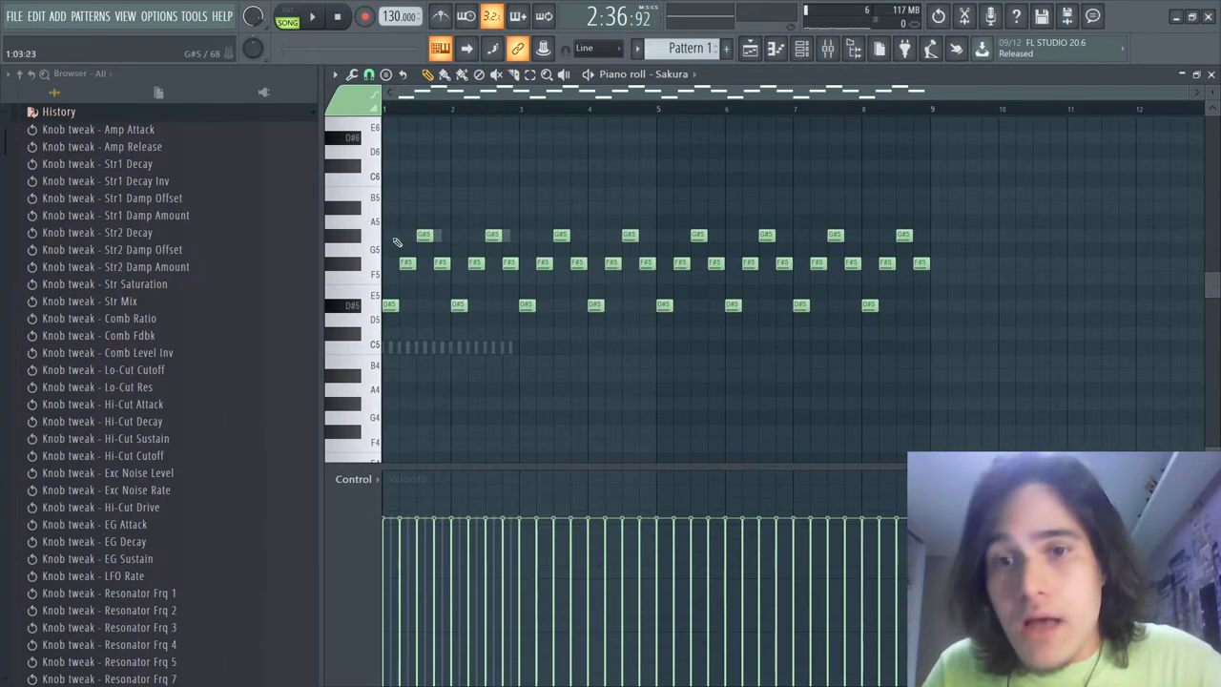
{"action": "scroll", "coordinate": [397, 241], "scroll_direction": "up", "scroll_amount": 3}
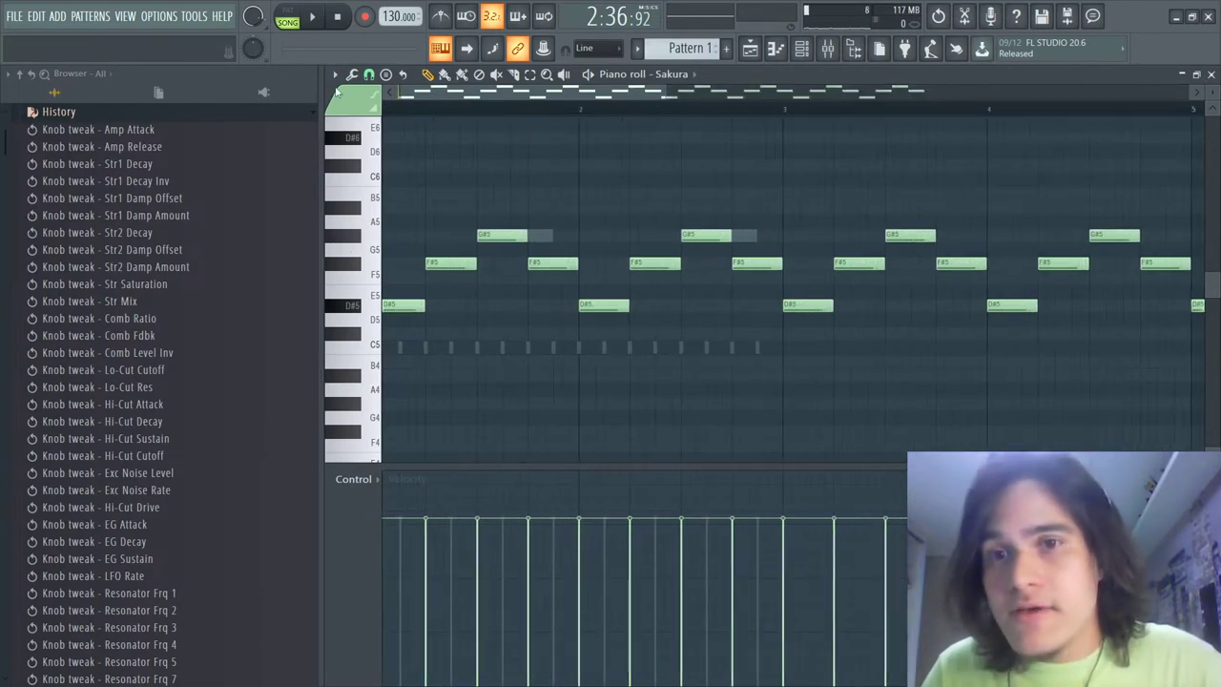
{"action": "key", "text": "l"}
{"action": "left_click", "coordinate": [651, 261]}
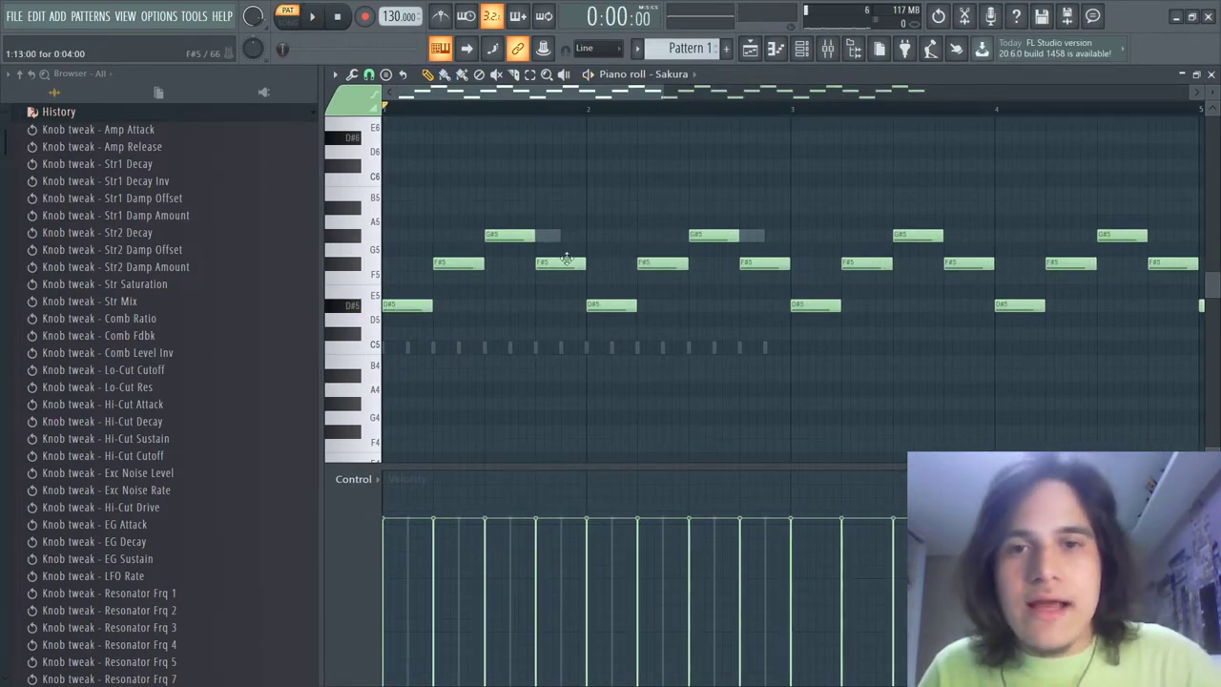
- Raise the second note of bar 2 to G#5 and the third to B5, auditioning the melody
{"action": "left_click_drag", "start_coordinate": [678, 264], "coordinate": [678, 276]}
{"action": "key", "text": "space"}
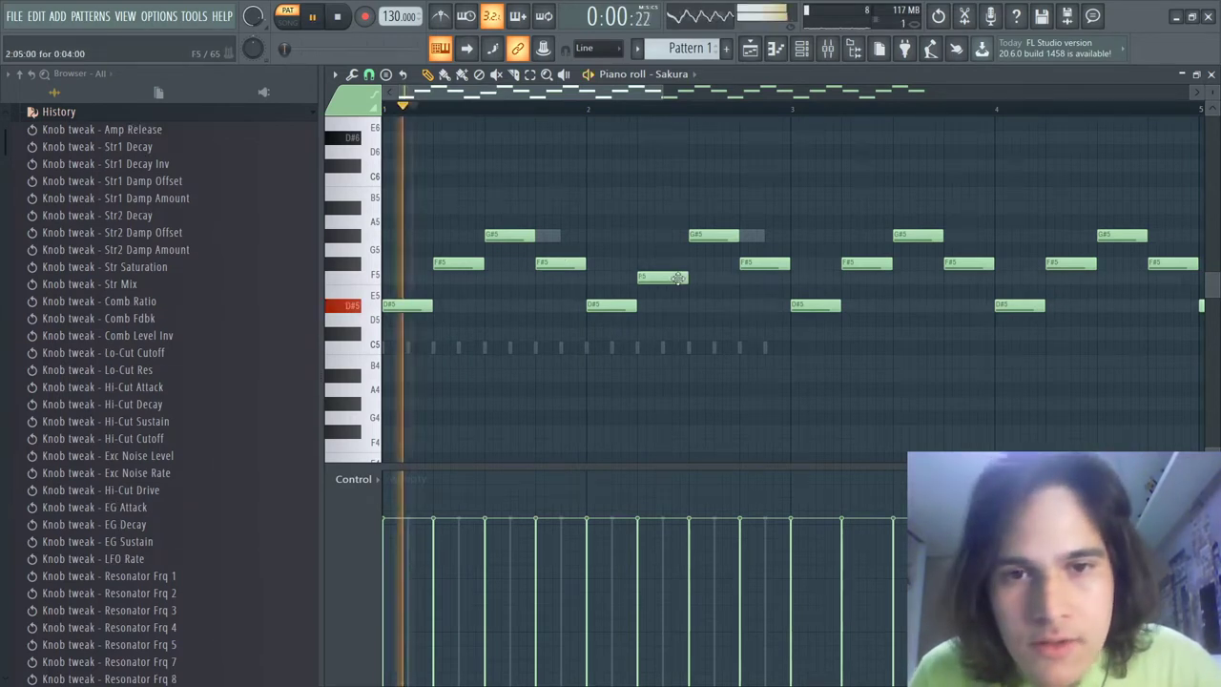
{"action": "left_click_drag", "start_coordinate": [714, 234], "coordinate": [710, 203]}
{"action": "key", "text": "space"}
{"action": "key", "text": "space"}
{"action": "left_click_drag", "start_coordinate": [659, 277], "coordinate": [696, 193]}
{"action": "key", "text": "space"}
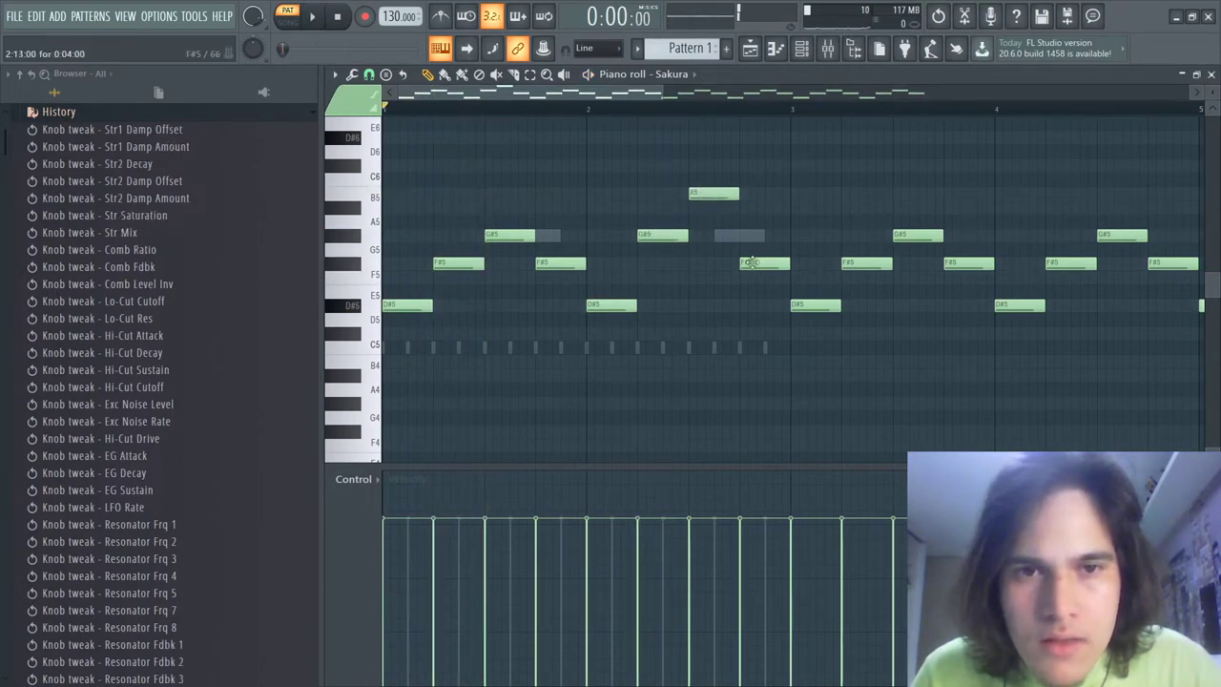
- Raise the last note of bar 2 to A#5 and play the melody back
{"action": "left_click_drag", "start_coordinate": [749, 263], "coordinate": [748, 202]}
{"action": "key", "text": "space"}
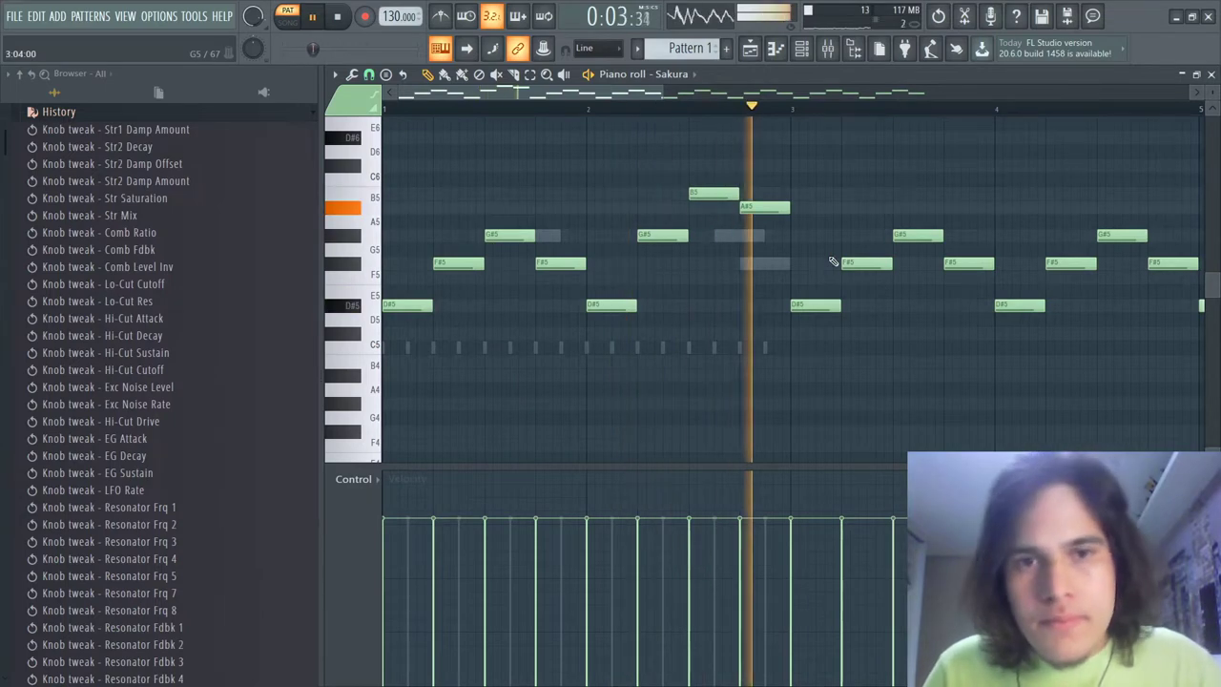
{"action": "key", "text": "space"}
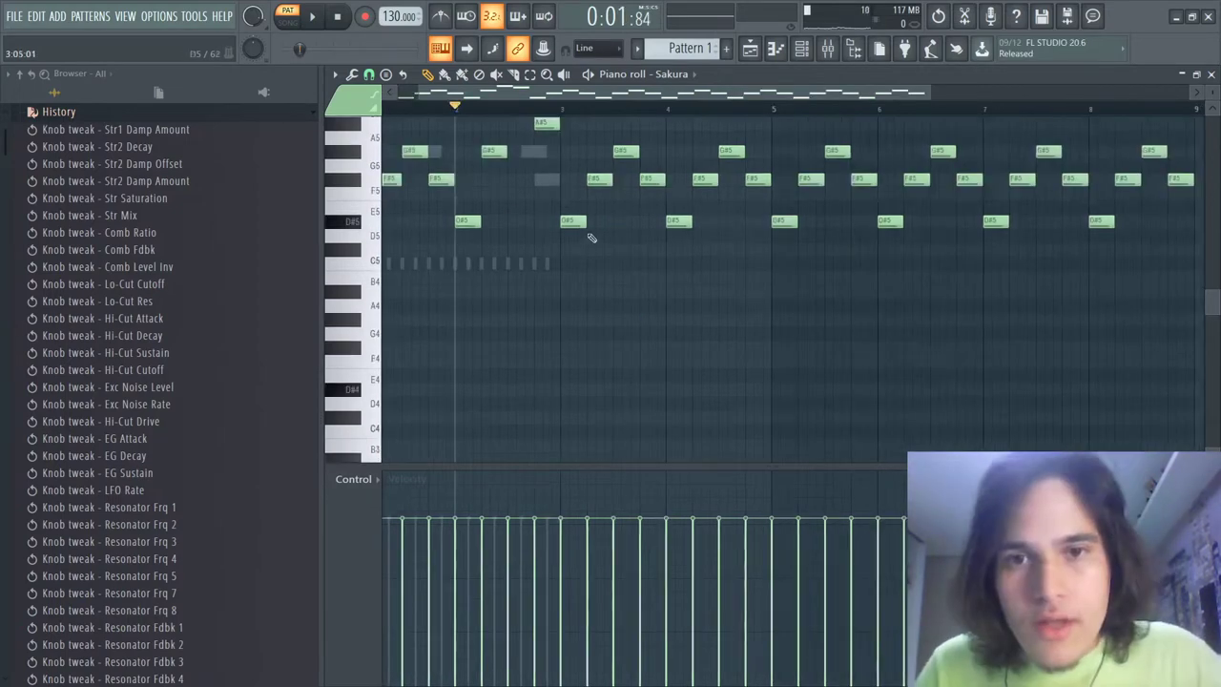
- Audition from bar 3, and change the first three notes of bar 4 to C#5, F5 and D#5
{"action": "scroll", "coordinate": [589, 236], "scroll_direction": "up", "scroll_amount": 3}
{"action": "left_click", "coordinate": [559, 108]}
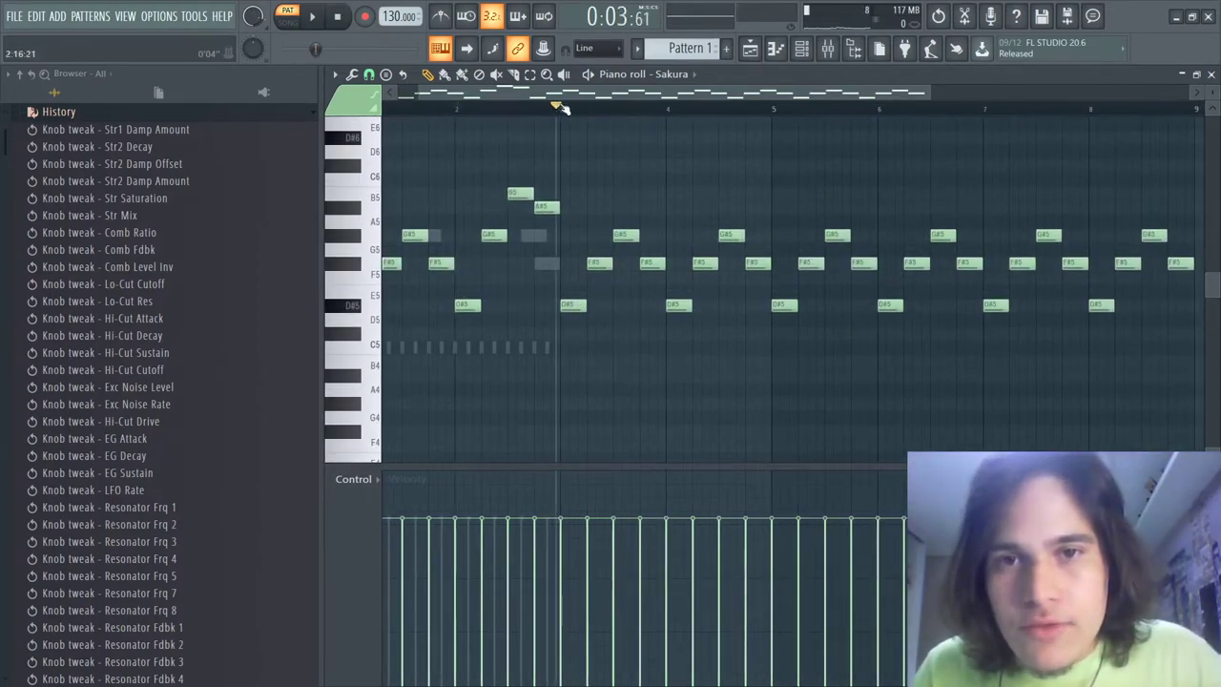
{"action": "key", "text": "space"}
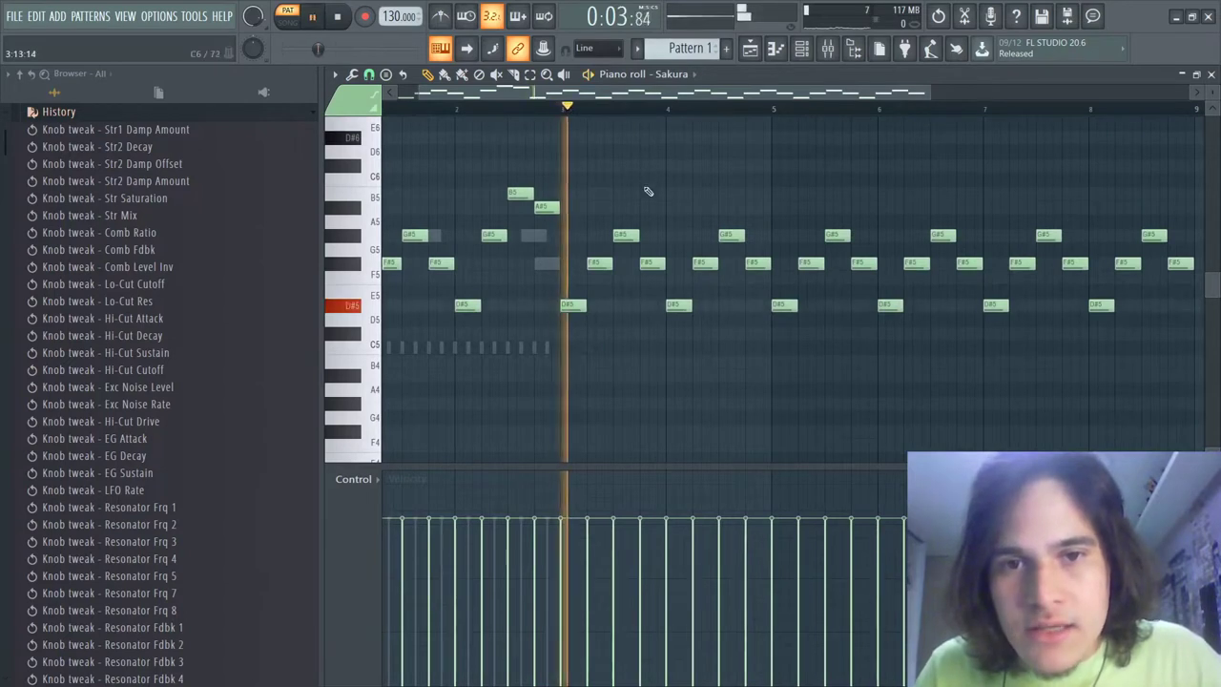
{"action": "key", "text": "space"}
{"action": "left_click_drag", "start_coordinate": [678, 305], "coordinate": [678, 334]}
{"action": "mouse_move", "coordinate": [706, 270]}
{"action": "left_mouse_down"}
{"action": "mouse_move", "coordinate": [706, 306]}
{"action": "mouse_move", "coordinate": [716, 277]}
{"action": "left_mouse_up"}
{"action": "left_click", "coordinate": [726, 304]}
{"action": "right_click", "coordinate": [736, 233]}
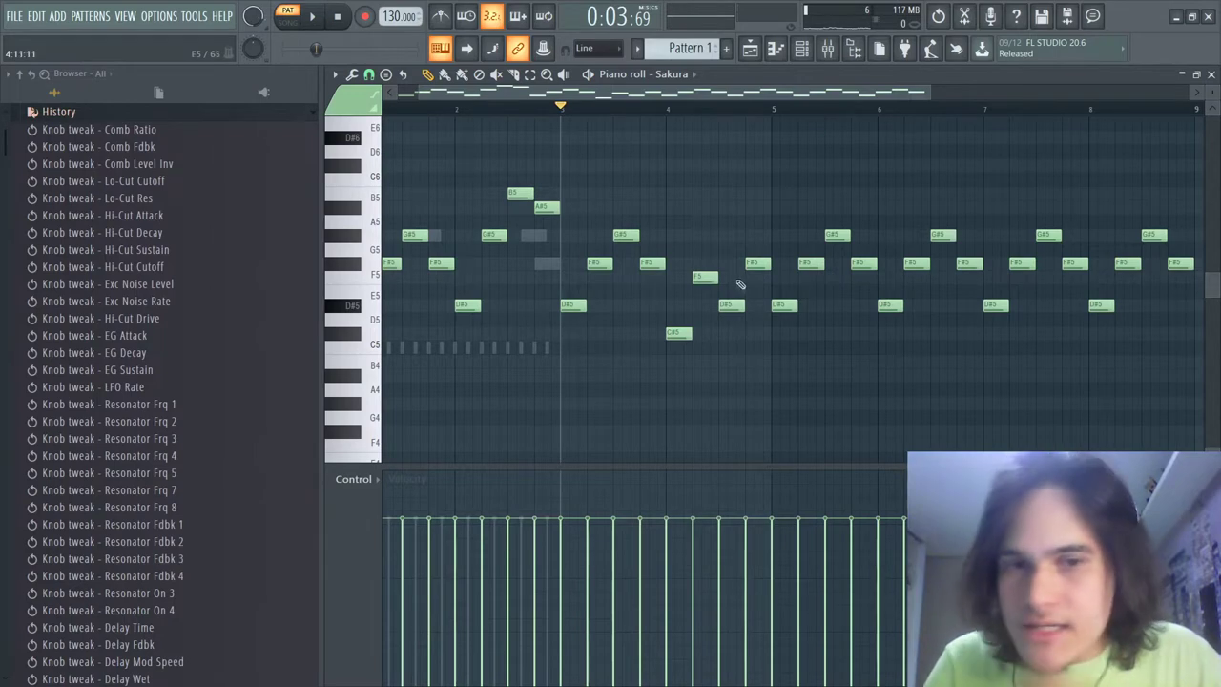
- Return the playhead to the start and open the piano roll of the 808 2 channel
{"action": "scroll", "coordinate": [620, 232], "scroll_direction": "down", "scroll_amount": 2, "text": "ctrl"}
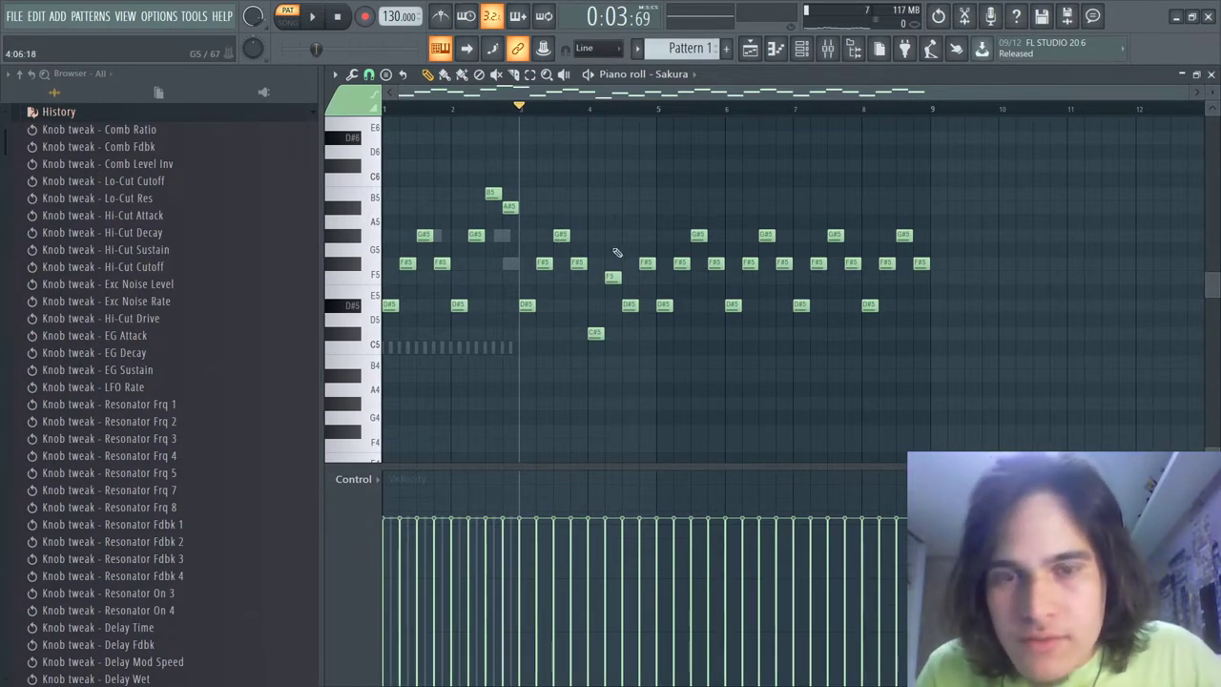
{"action": "left_click", "coordinate": [386, 109]}
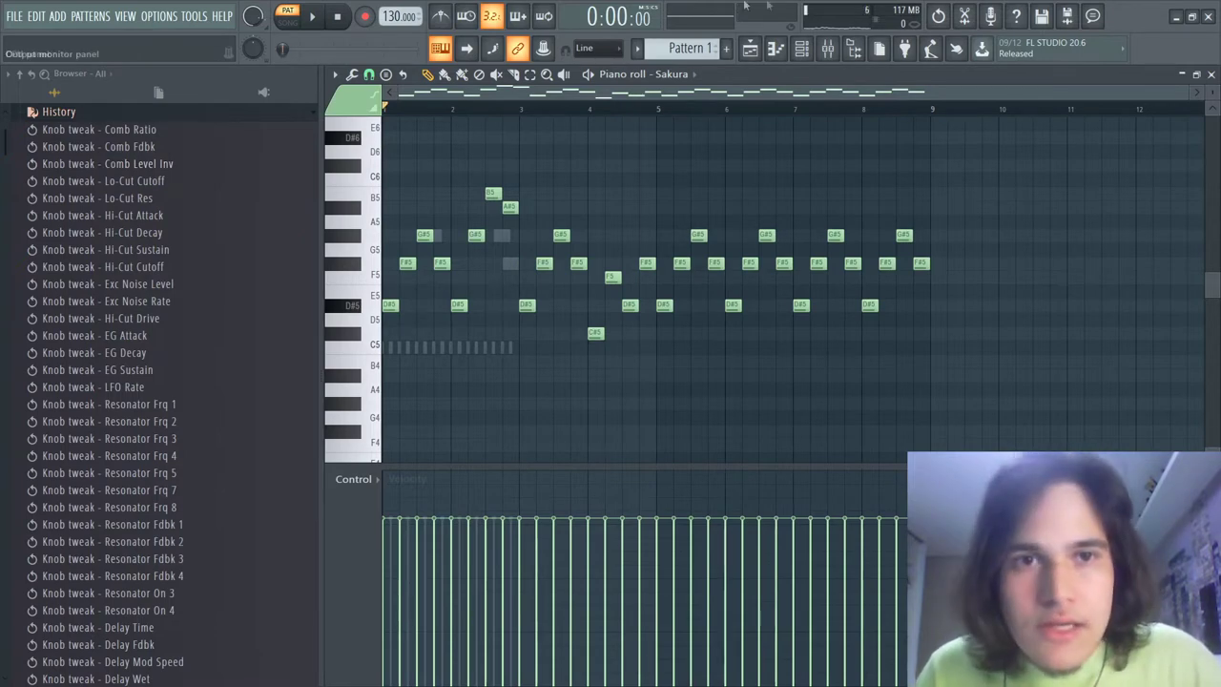
{"action": "left_click", "coordinate": [802, 51]}
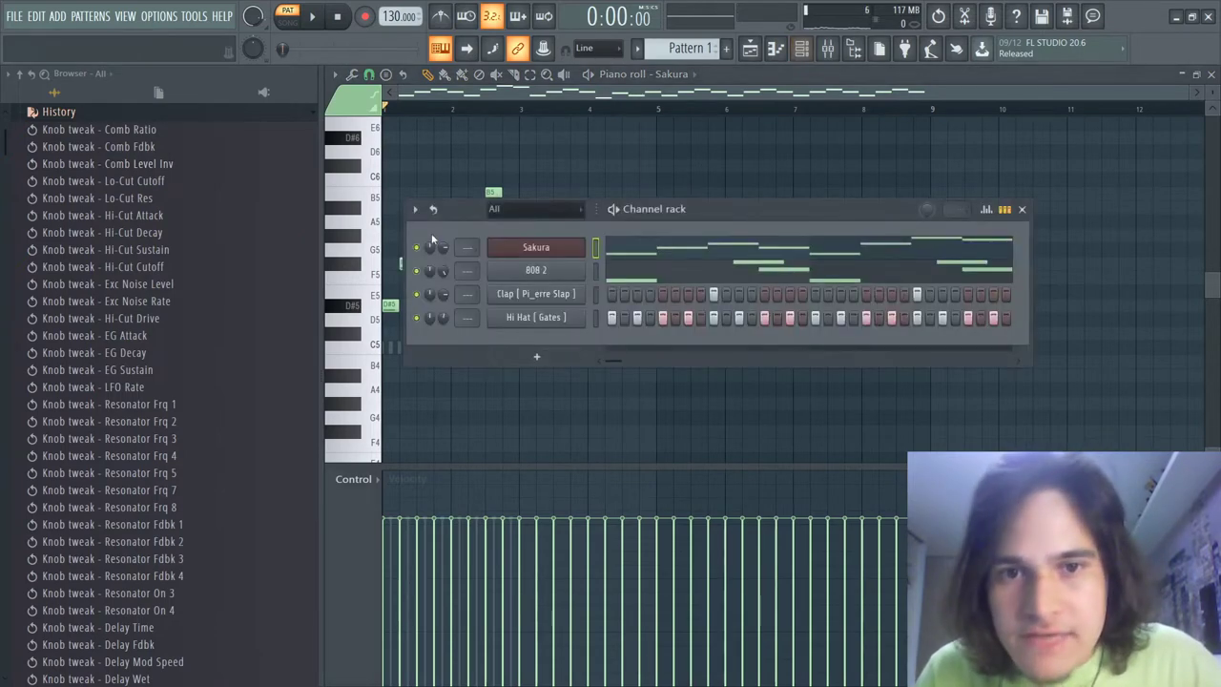
{"action": "left_click", "coordinate": [619, 277]}
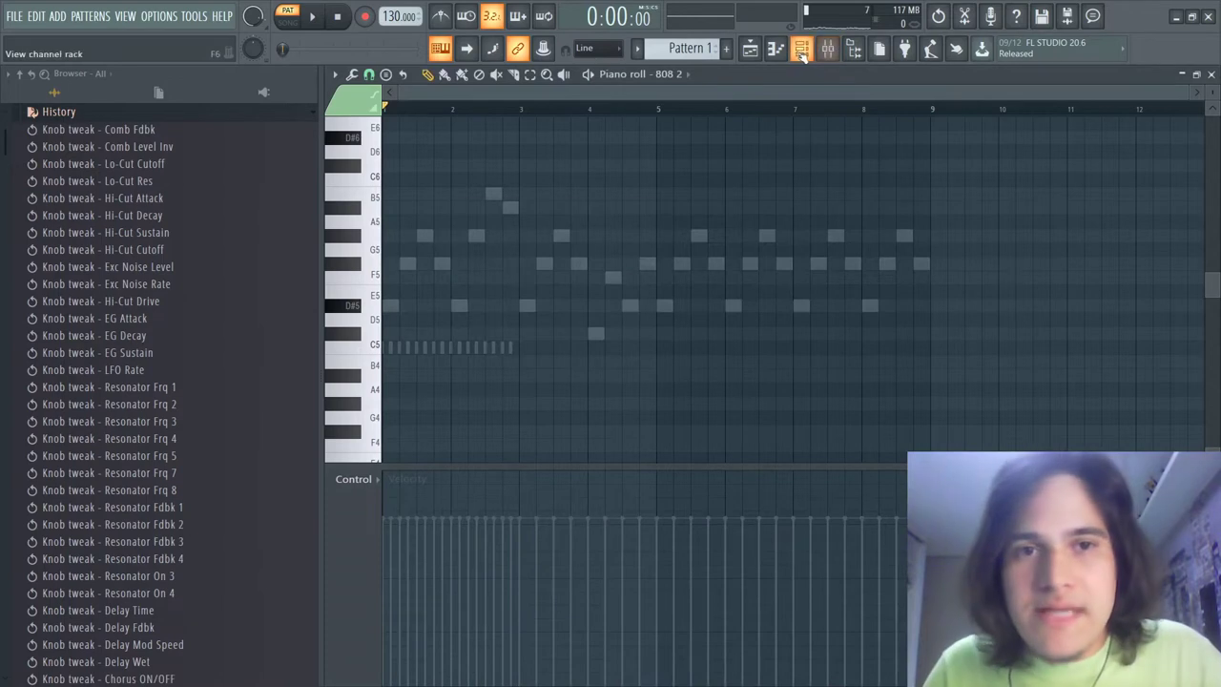
- Mute the Hi Hat and Clap channels in the channel rack and audition the melody
{"action": "left_click", "coordinate": [802, 52]}
{"action": "left_click", "coordinate": [417, 318]}
{"action": "left_click", "coordinate": [417, 294]}
{"action": "key", "text": "space"}
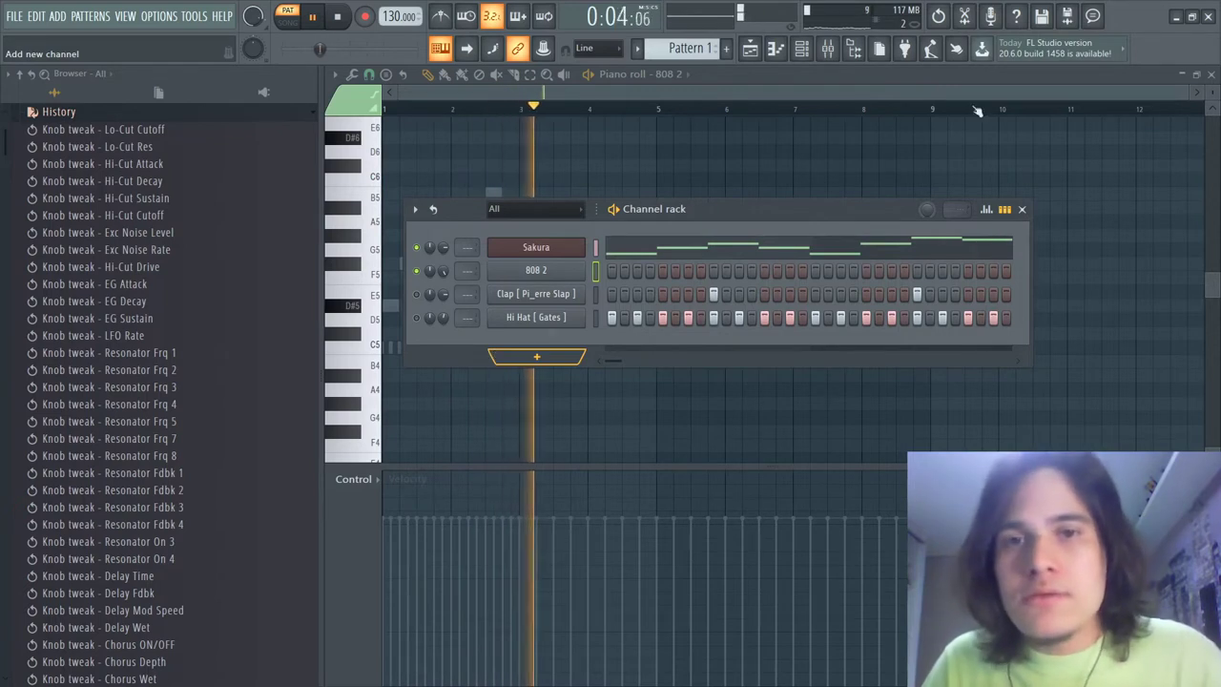
{"action": "left_click", "coordinate": [892, 82]}
{"action": "scroll", "coordinate": [514, 245], "scroll_direction": "up", "scroll_amount": 2}
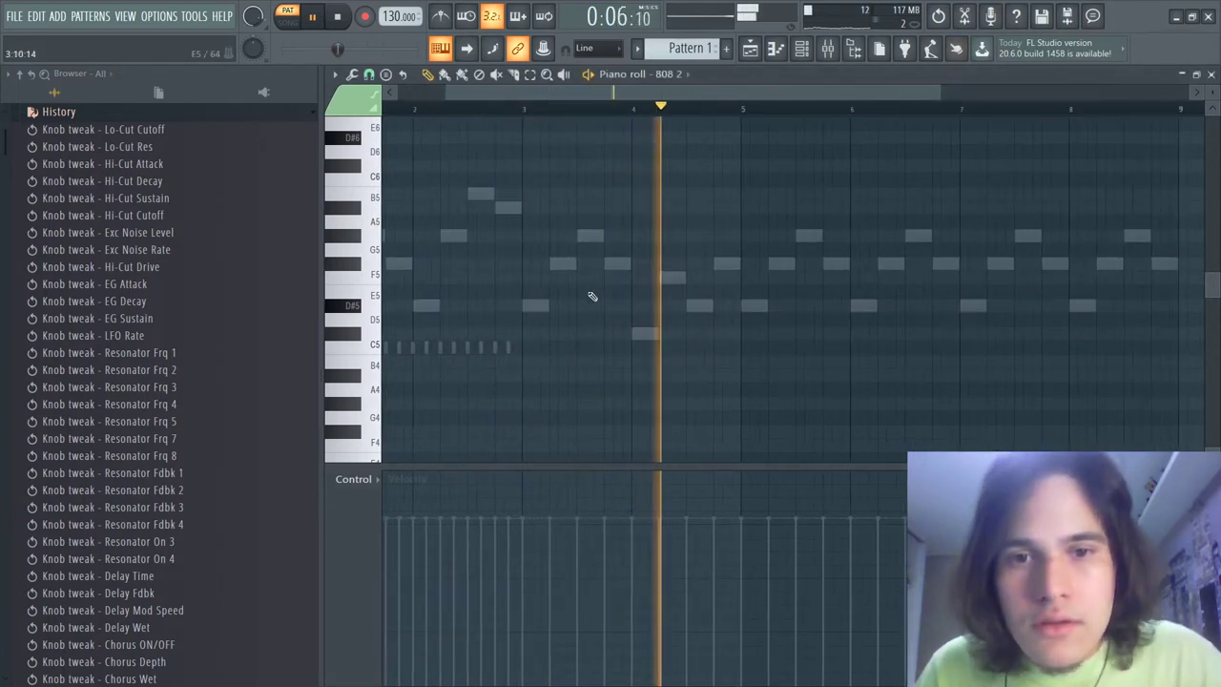
{"action": "key", "text": "space"}
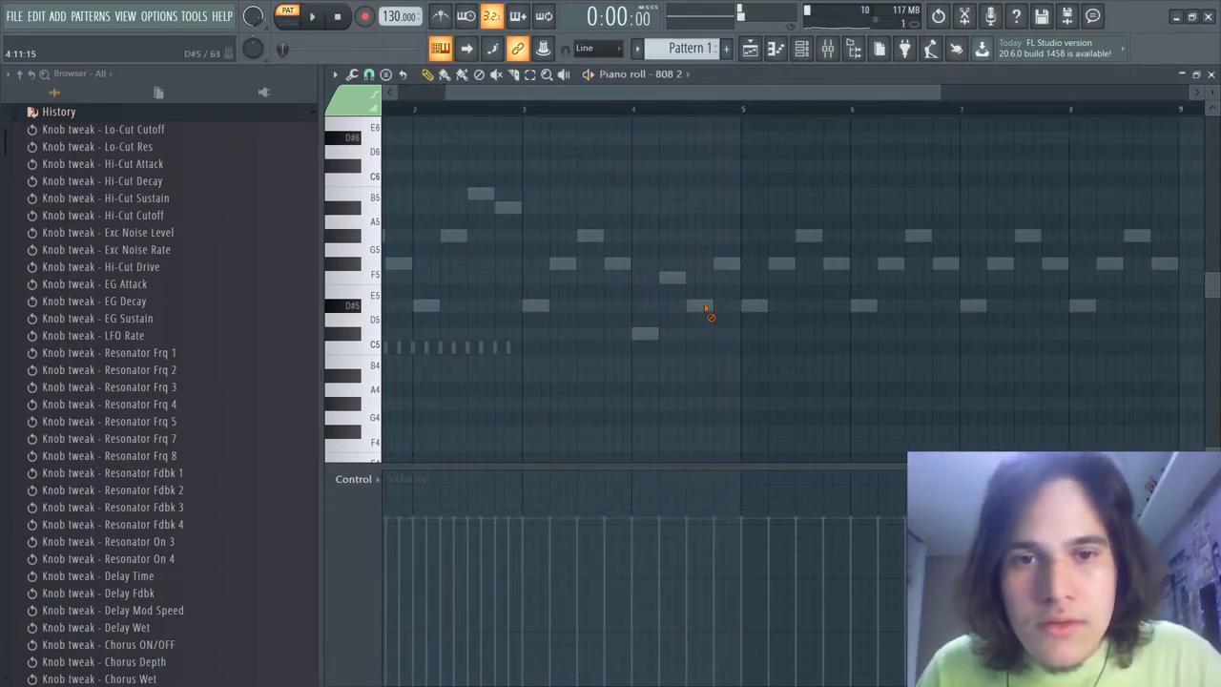
- Delete the last F#5 of bar 4 in the Sakura melody, lengthen its D#5 to the bar's end, and audition the change
{"action": "double_click", "coordinate": [733, 266]}
{"action": "right_click", "coordinate": [728, 264]}
{"action": "right_click", "coordinate": [699, 305]}
{"action": "key", "text": "ctrl+z"}
{"action": "left_click_drag", "start_coordinate": [710, 306], "coordinate": [734, 305]}
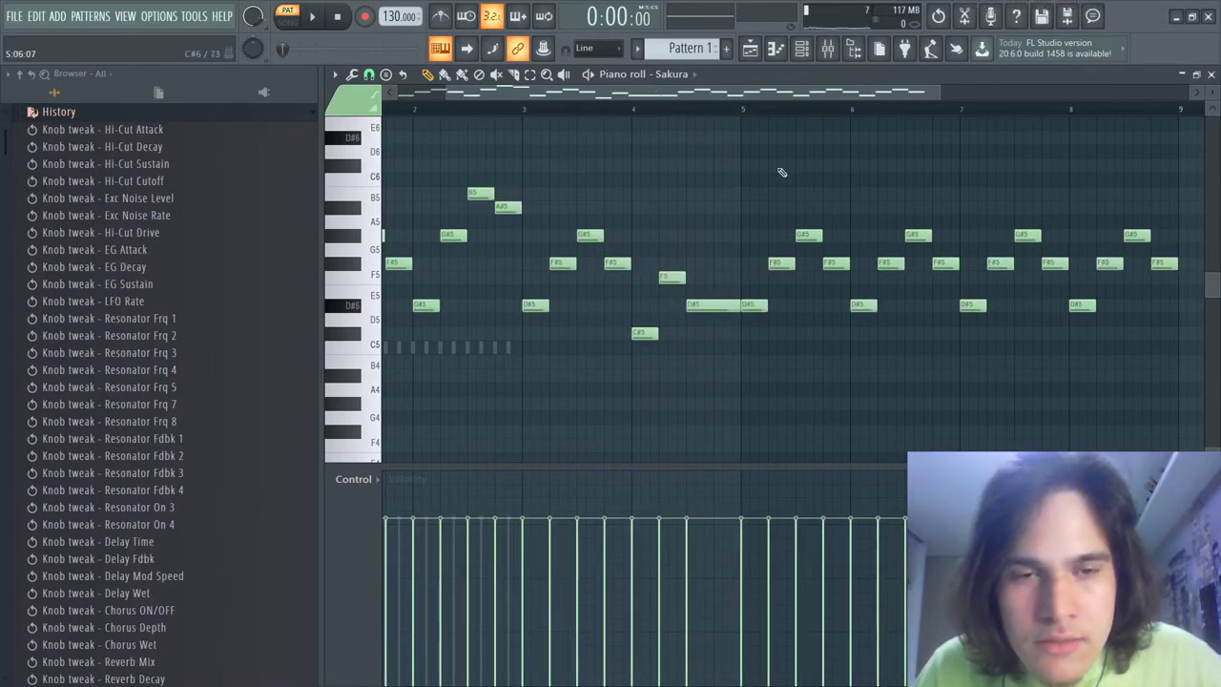
{"action": "key", "text": "space"}
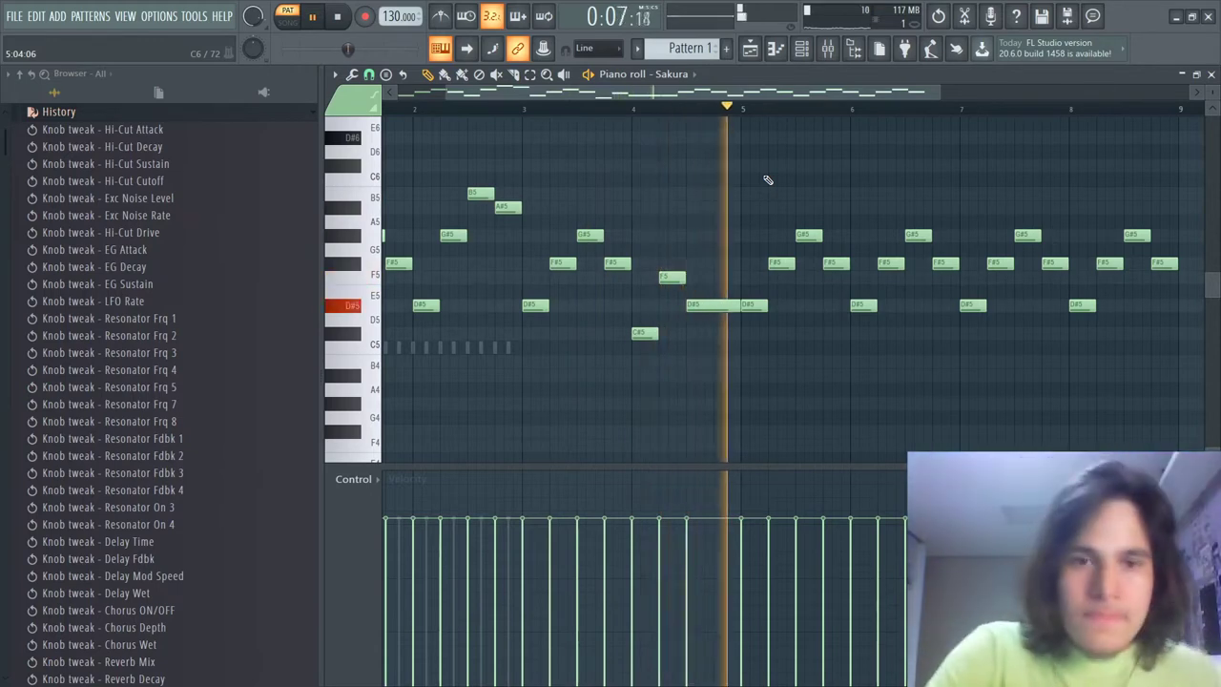
{"action": "key", "text": "space"}
- Replace the melody notes in bars 5 to 8 with a duplicate of bars 1 to 4
{"action": "scroll", "coordinate": [658, 248], "scroll_direction": "down", "scroll_amount": 3}
{"action": "left_click_drag", "start_coordinate": [942, 393], "coordinate": [671, 154]}
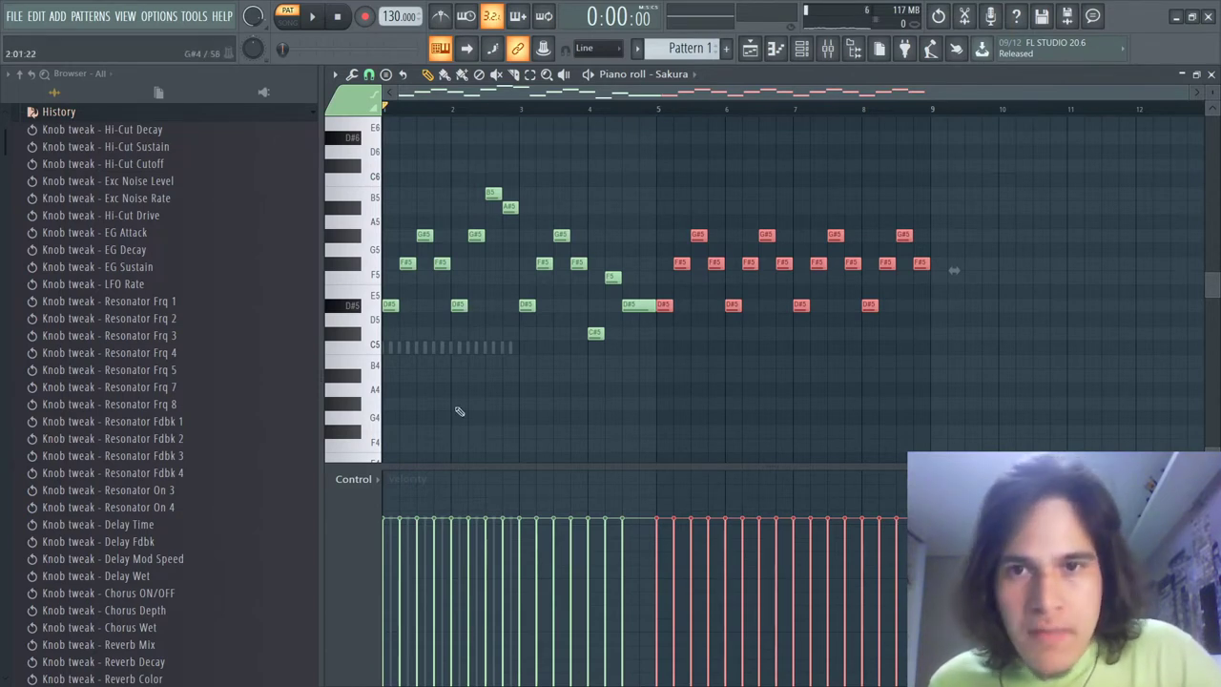
{"action": "key", "text": "Delete"}
{"action": "key", "text": "ctrl+b"}
{"action": "key", "text": "ctrl+d"}
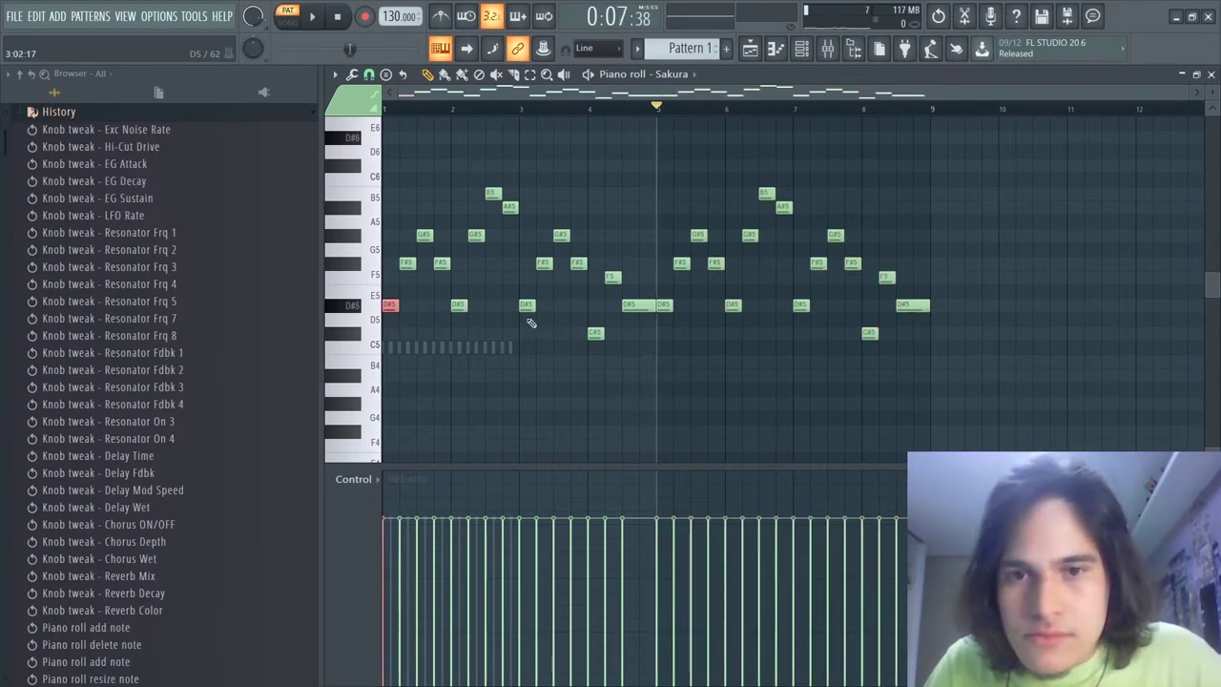
- Duplicate the first notes of bars 1, 3 and 4 plus the long D#5, and lower the copies one octave
{"action": "left_click", "coordinate": [530, 307], "text": "ctrl"}
{"action": "left_click", "coordinate": [392, 307], "text": "ctrl+shift"}
{"action": "left_click", "coordinate": [595, 334], "text": "ctrl+shift"}
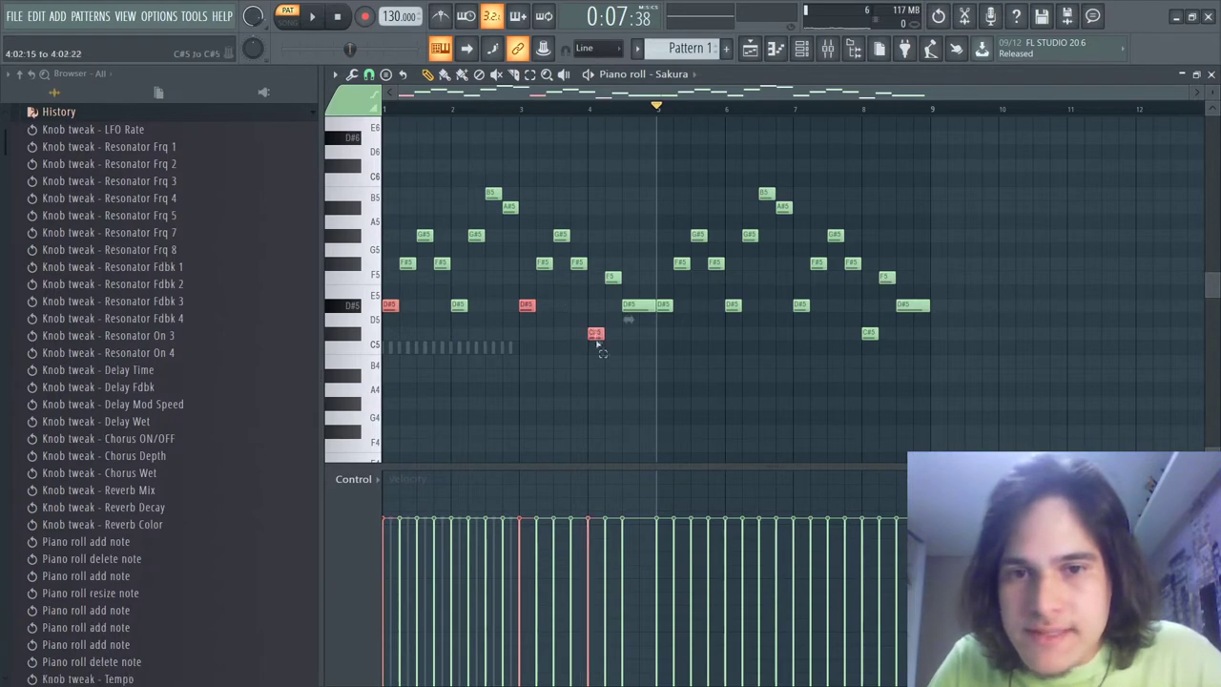
{"action": "left_click", "coordinate": [637, 307], "text": "ctrl+shift"}
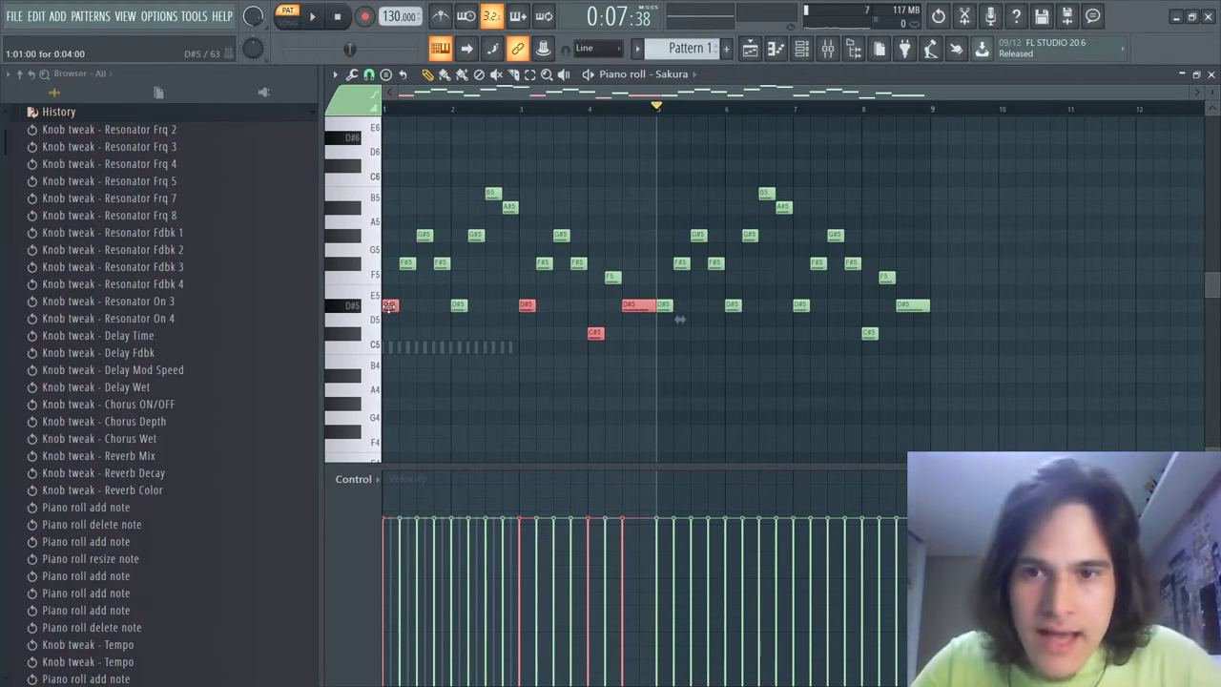
{"action": "left_click_drag", "start_coordinate": [389, 306], "coordinate": [391, 305]}
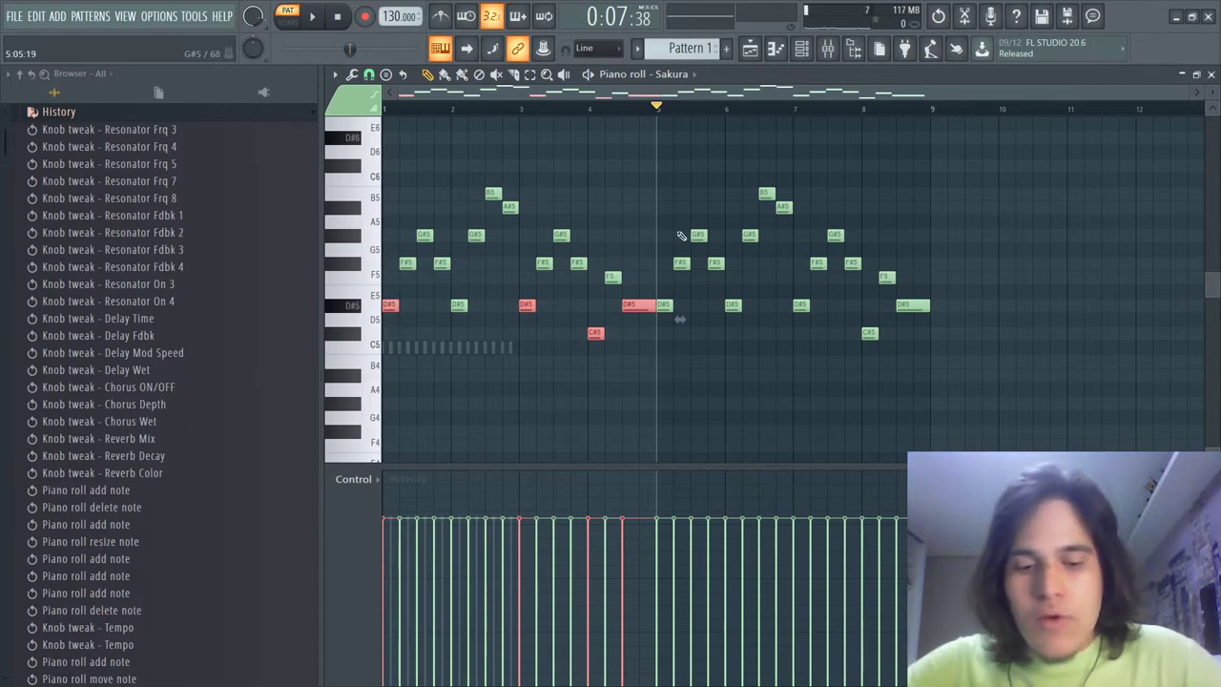
{"action": "key", "text": "ctrl+Down"}
{"action": "scroll", "coordinate": [603, 307], "scroll_direction": "down", "scroll_amount": 7}
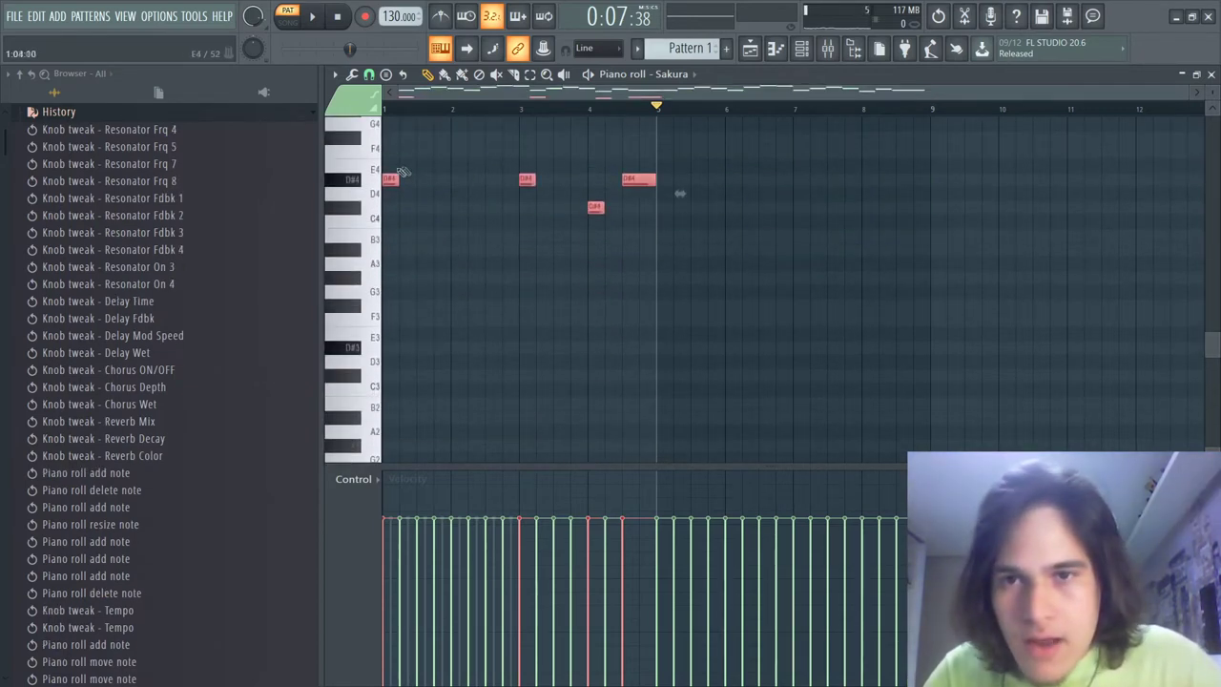
- Audition the copied bass notes, lower them another octave to D#3 and C#3, and deselect them
{"action": "key", "text": "space"}
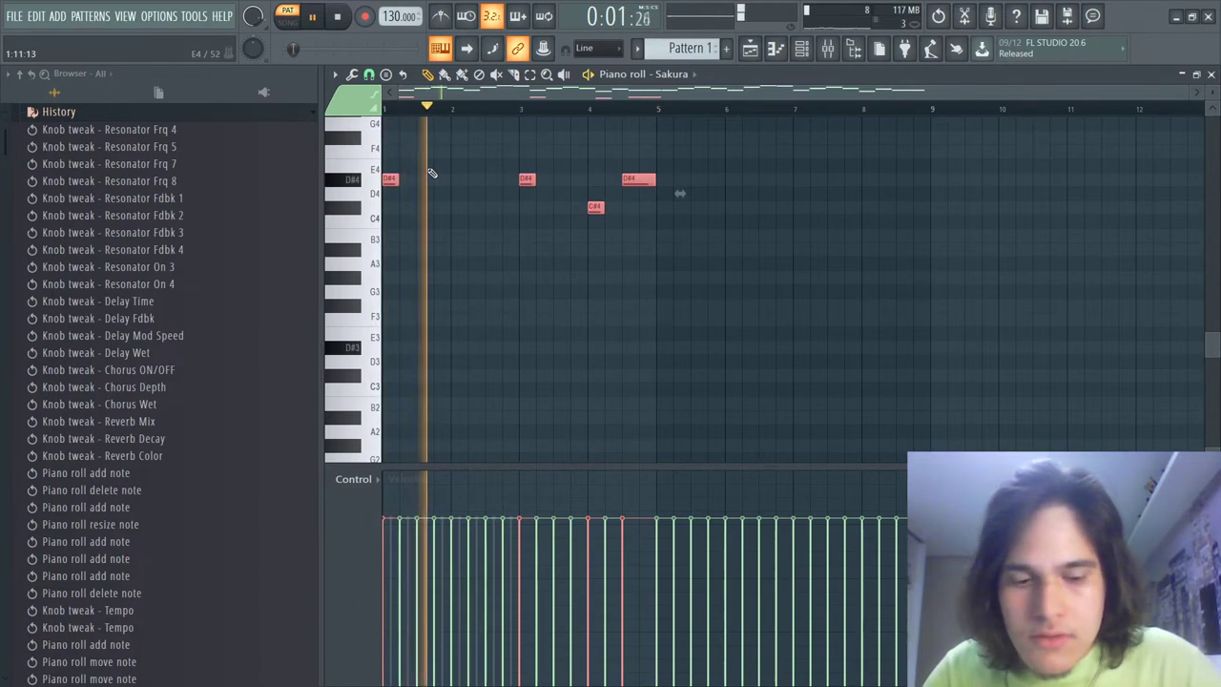
{"action": "scroll", "coordinate": [432, 173], "scroll_direction": "down", "scroll_amount": 2}
{"action": "key", "text": "space"}
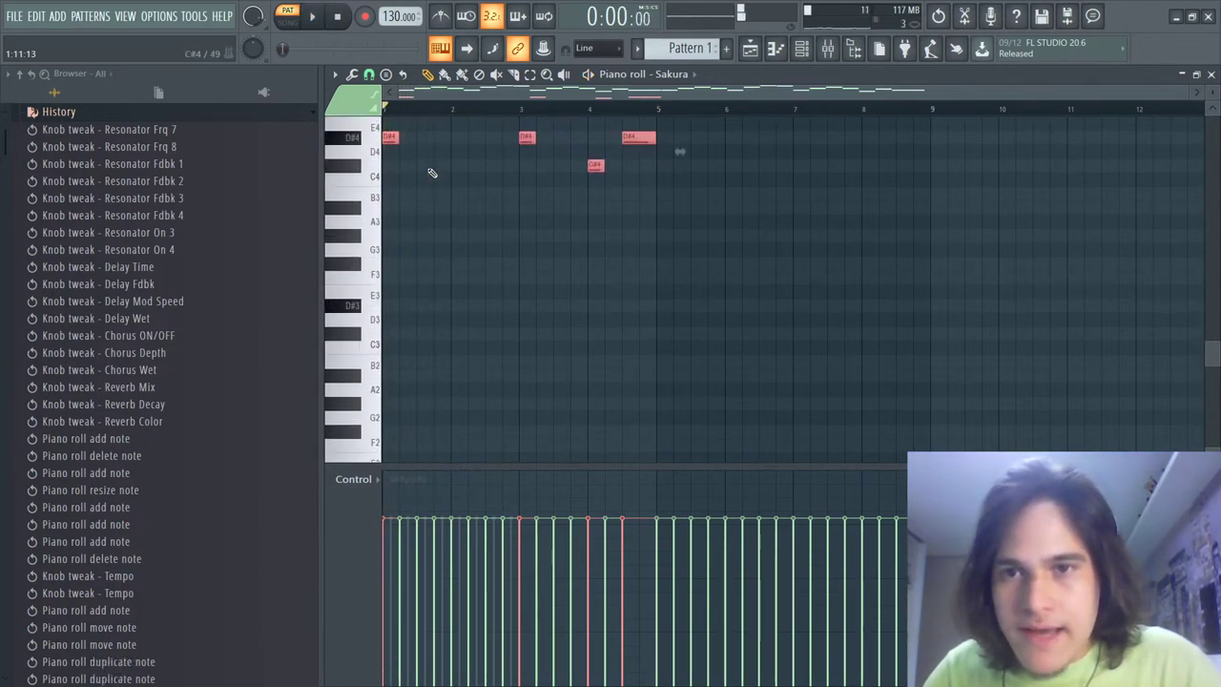
{"action": "key", "text": "ctrl+Down"}
{"action": "key", "text": "space"}
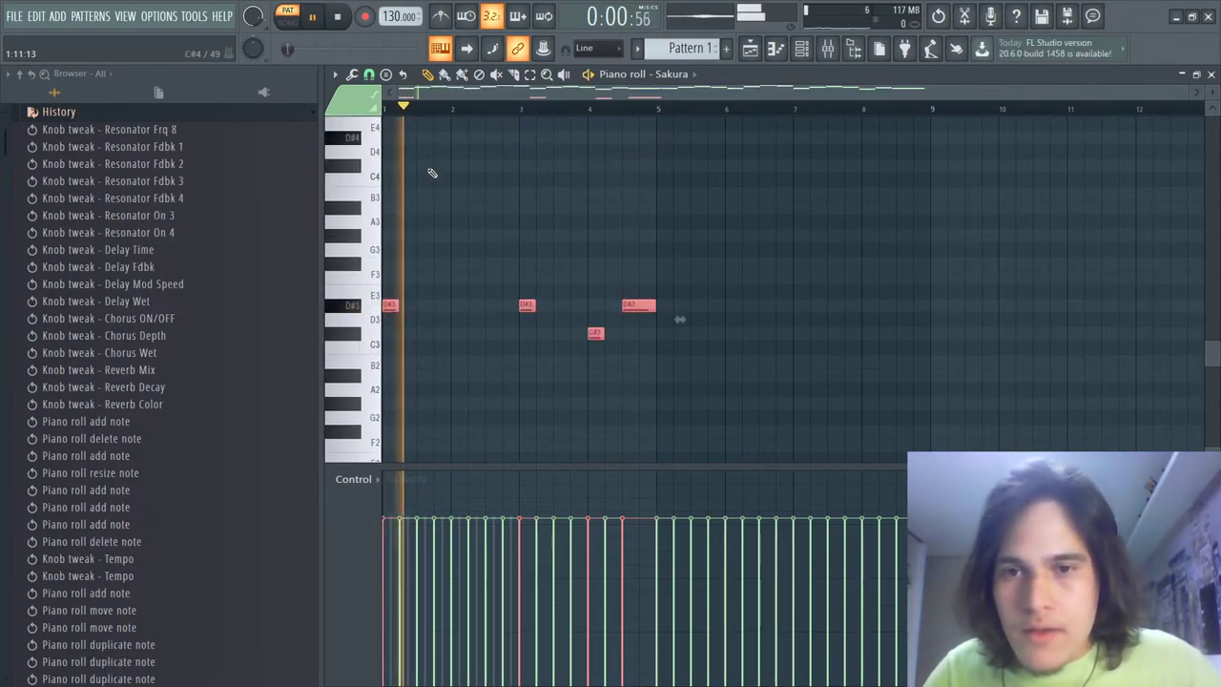
{"action": "left_click", "coordinate": [659, 267]}
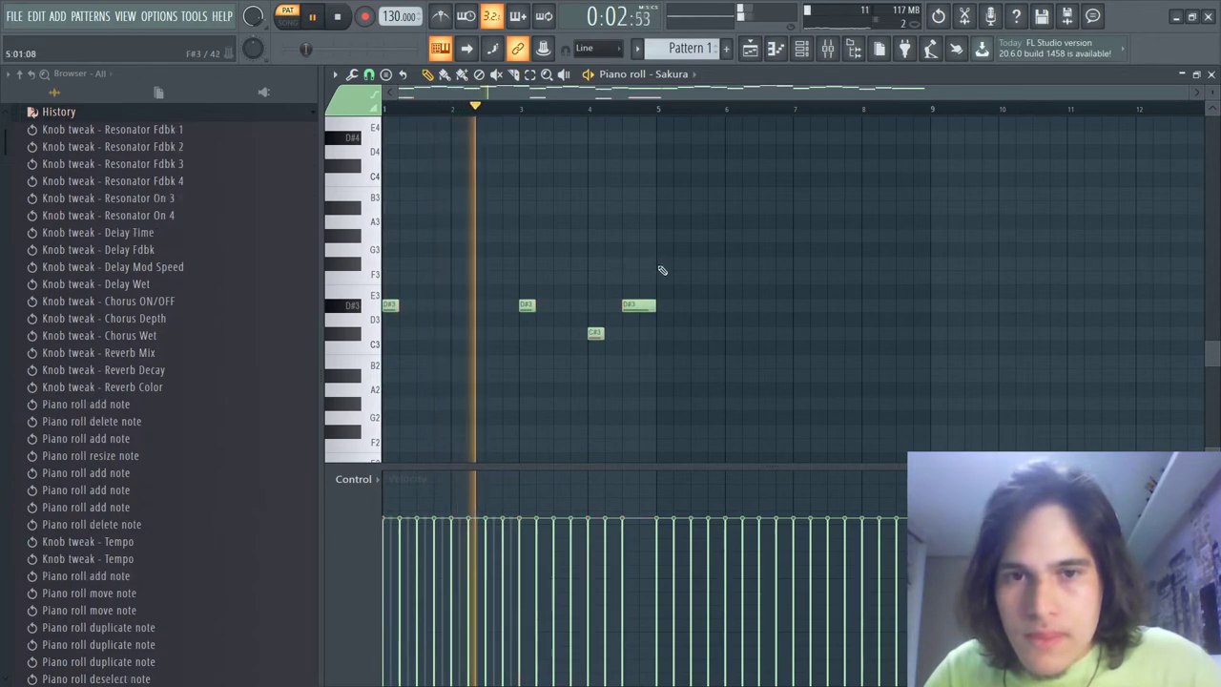
{"action": "left_click", "coordinate": [673, 264]}
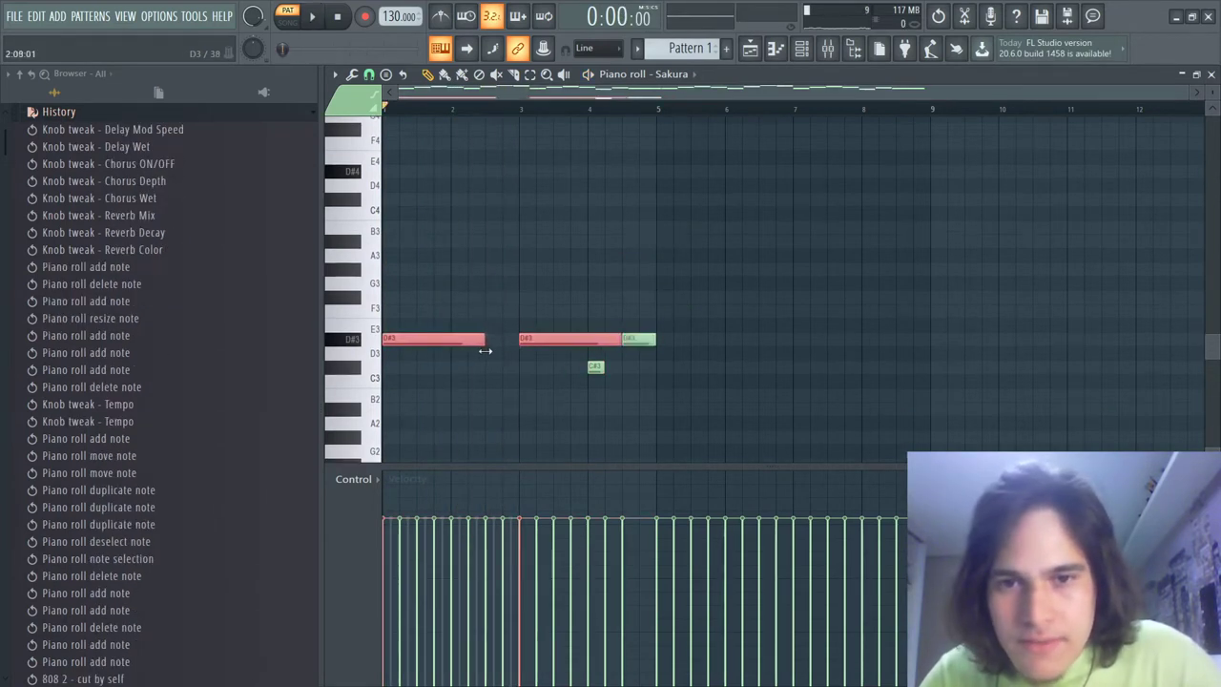
- Lengthen the first D#3 bass note to the start of bar 3 and adjust the bass notes in bars 3 and 4
{"action": "left_click_drag", "start_coordinate": [485, 351], "coordinate": [519, 335]}
{"action": "left_click", "coordinate": [618, 334], "text": "ctrl"}
{"action": "left_click_drag", "start_coordinate": [655, 343], "coordinate": [625, 371]}
- Shorten the F#4 note ending bar 4 and duplicate the bass notes of bars 1 to 4 into bars 5 to 8
{"action": "key", "text": "space"}
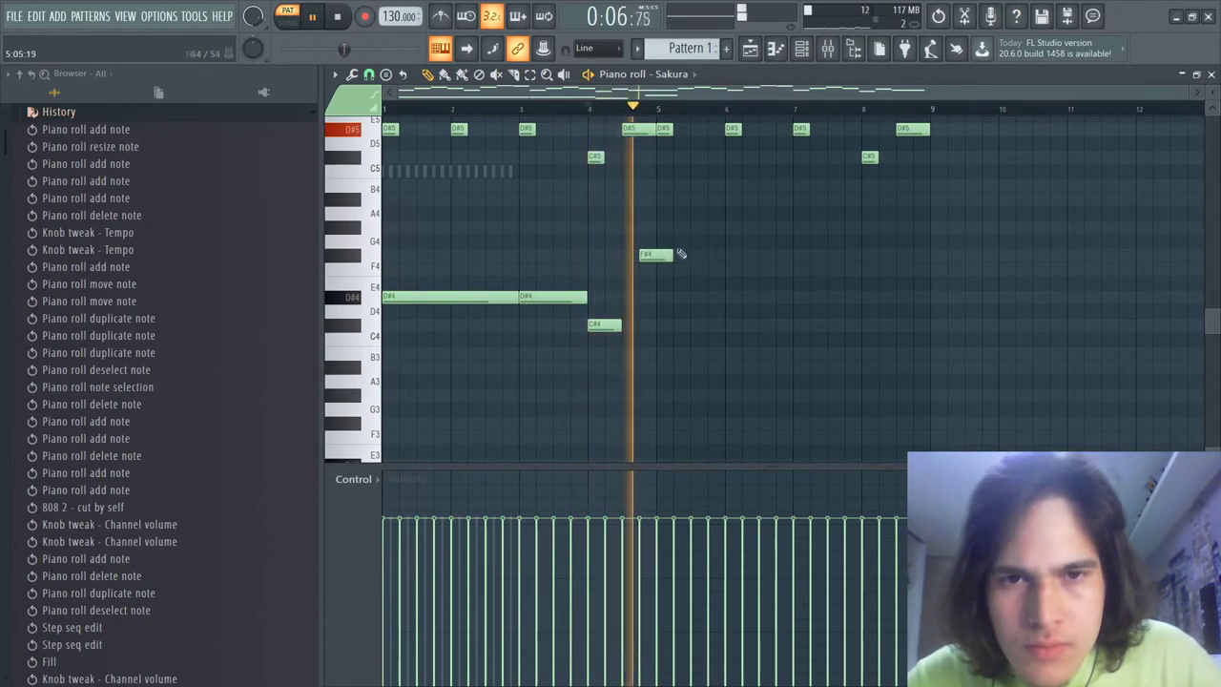
{"action": "left_click_drag", "start_coordinate": [671, 255], "coordinate": [243, 477]}
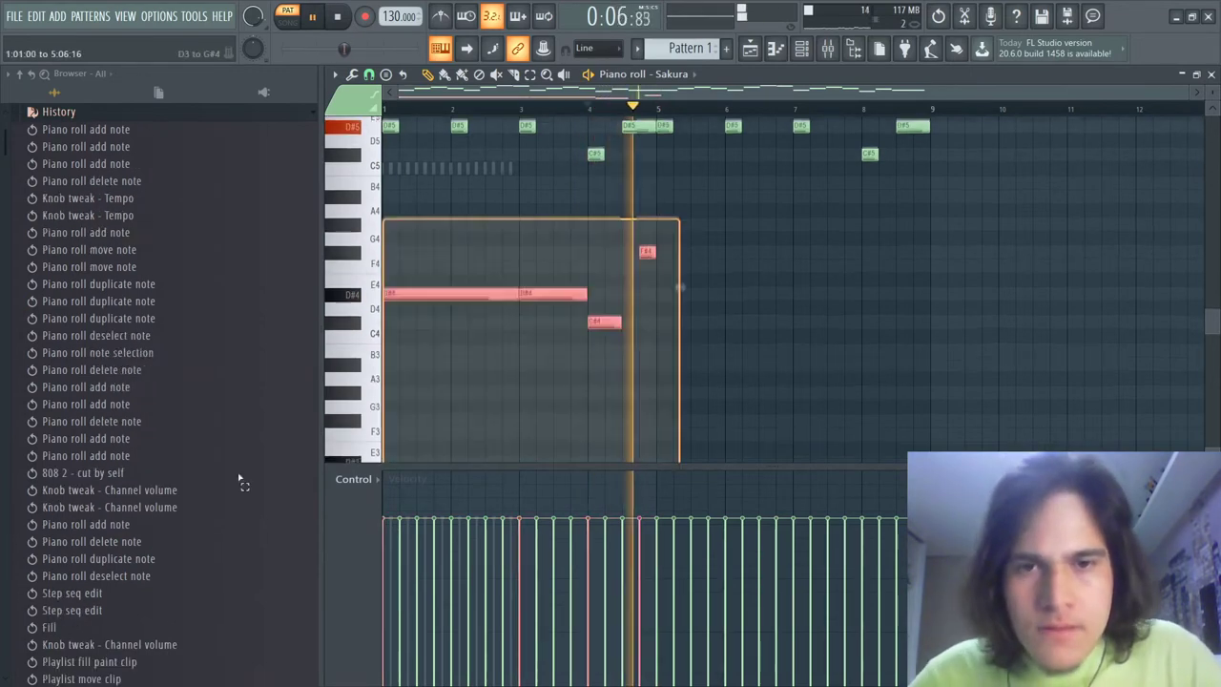
{"action": "key", "text": "ctrl+b"}
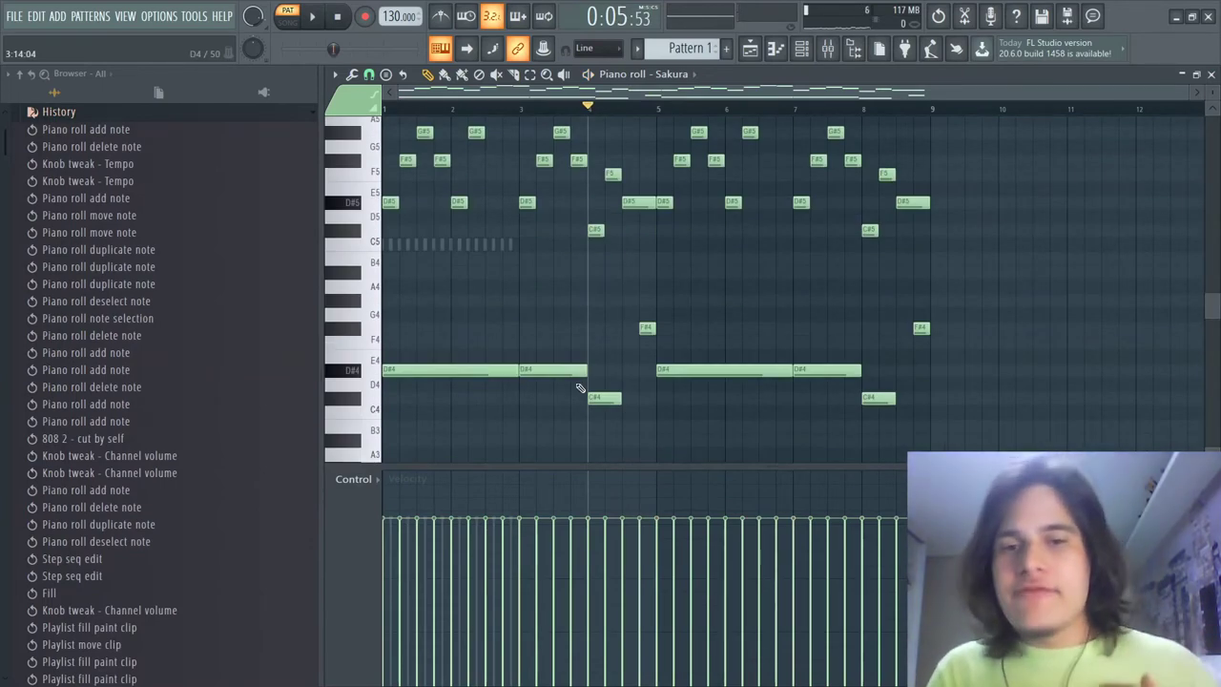
{"action": "scroll", "coordinate": [579, 387], "scroll_direction": "up", "scroll_amount": 2}
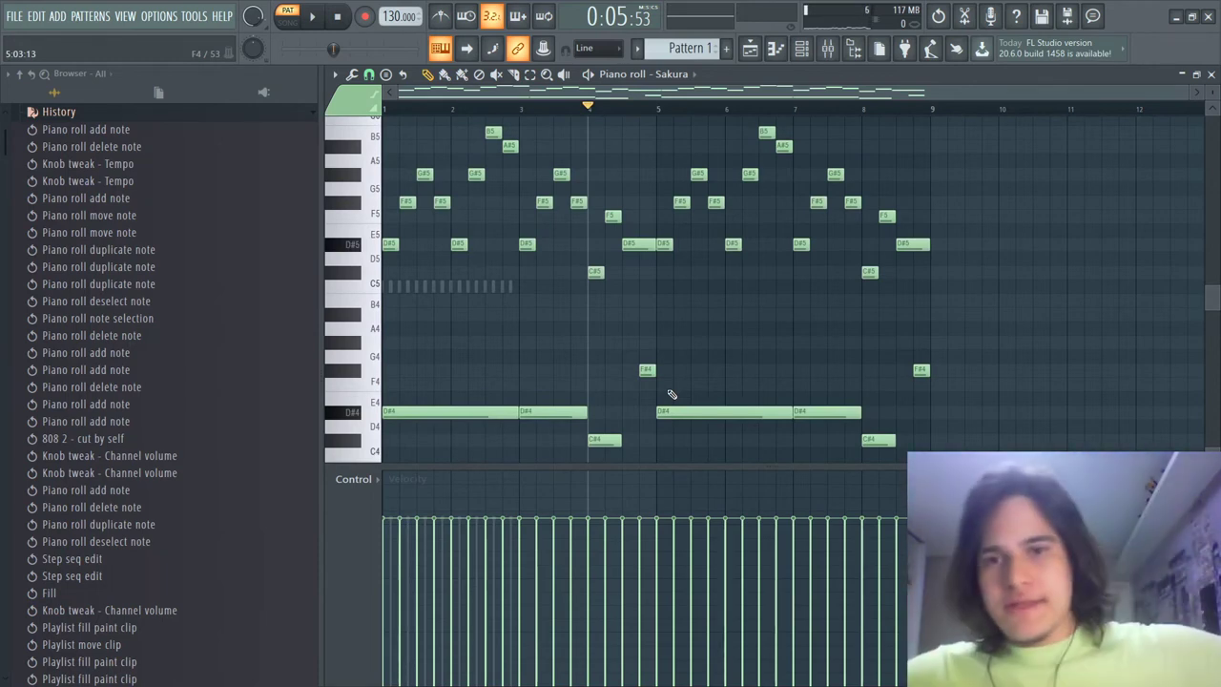
- Raise only the melody notes in bars 5 to 8 by one octave and move the playhead to bar 5
{"action": "left_click_drag", "start_coordinate": [980, 418], "coordinate": [625, 101]}
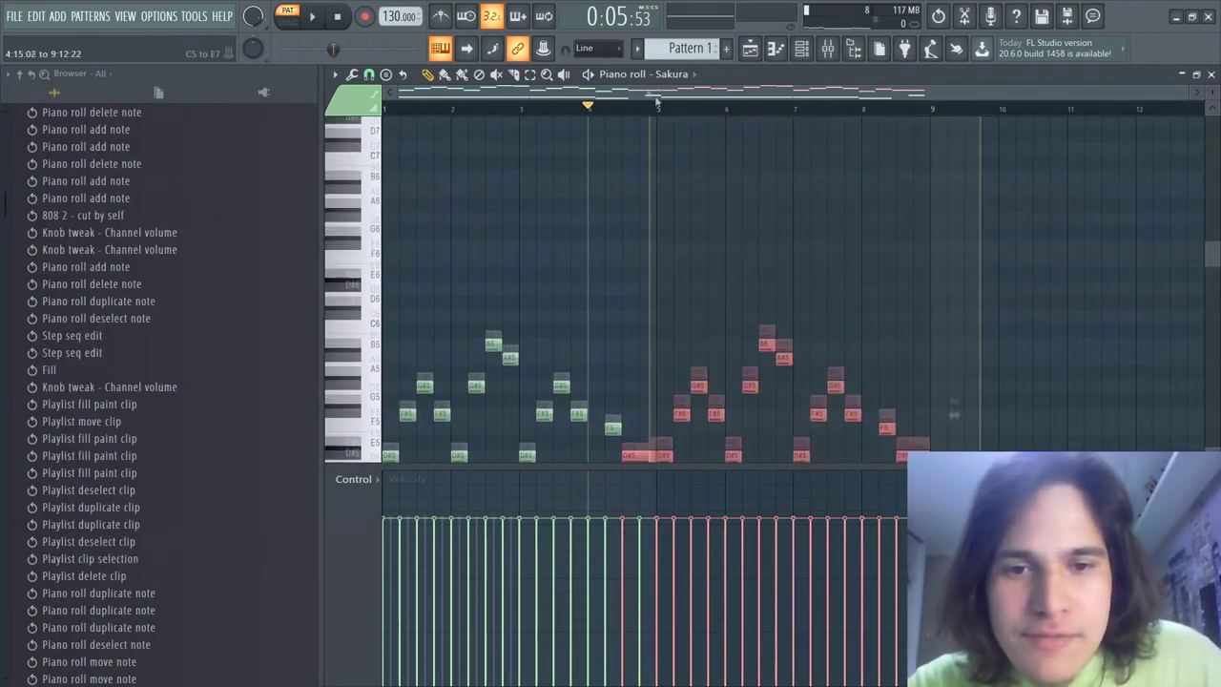
{"action": "scroll", "coordinate": [880, 316], "scroll_direction": "down", "scroll_amount": 3}
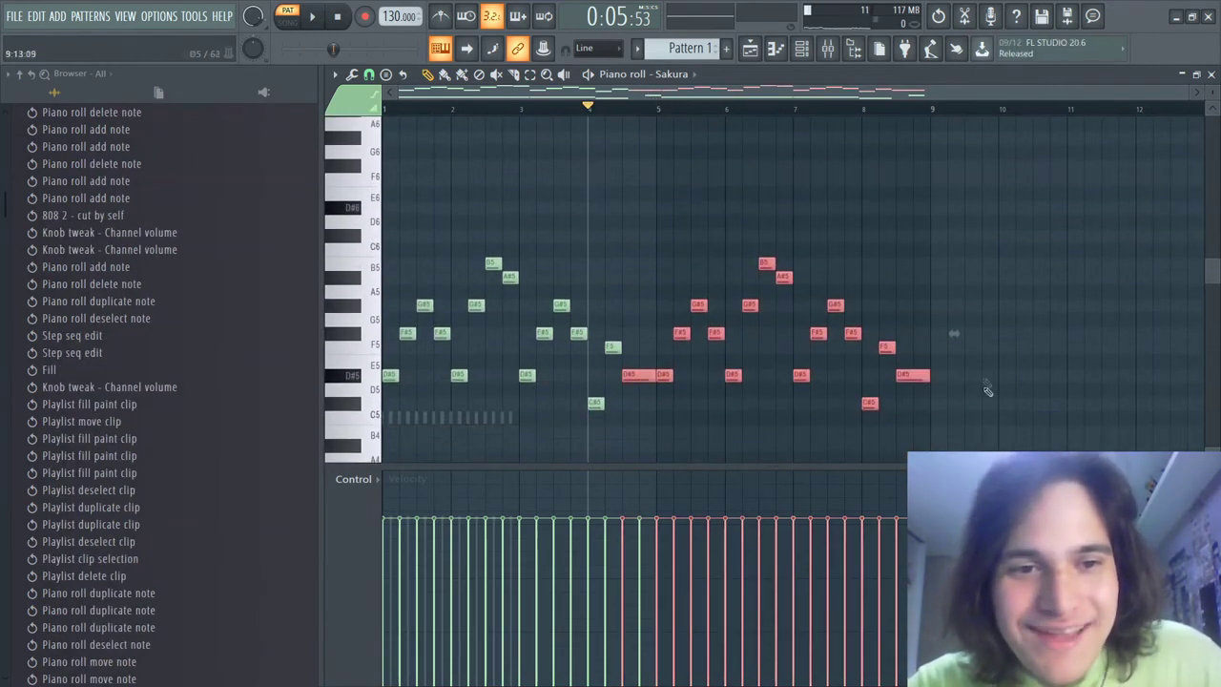
{"action": "left_click_drag", "start_coordinate": [972, 439], "coordinate": [660, 161]}
{"action": "scroll", "coordinate": [924, 158], "scroll_direction": "down", "scroll_amount": 3}
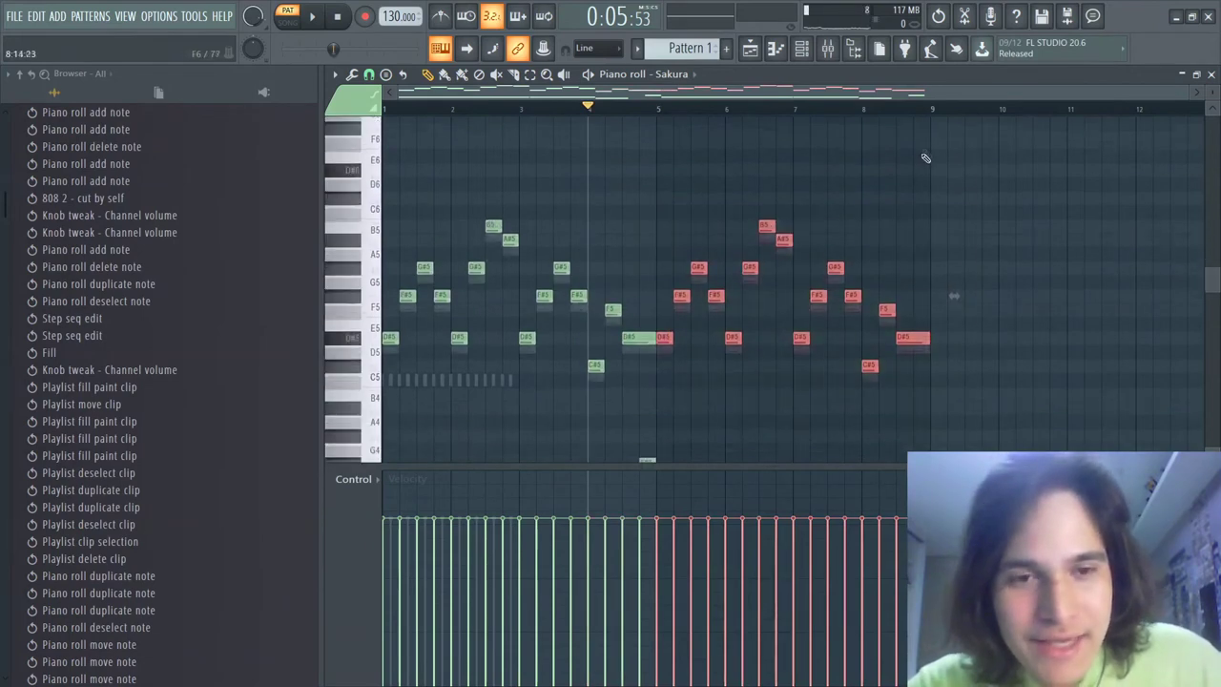
{"action": "key", "text": "ctrl+Up"}
{"action": "scroll", "coordinate": [924, 159], "scroll_direction": "up", "scroll_amount": 5}
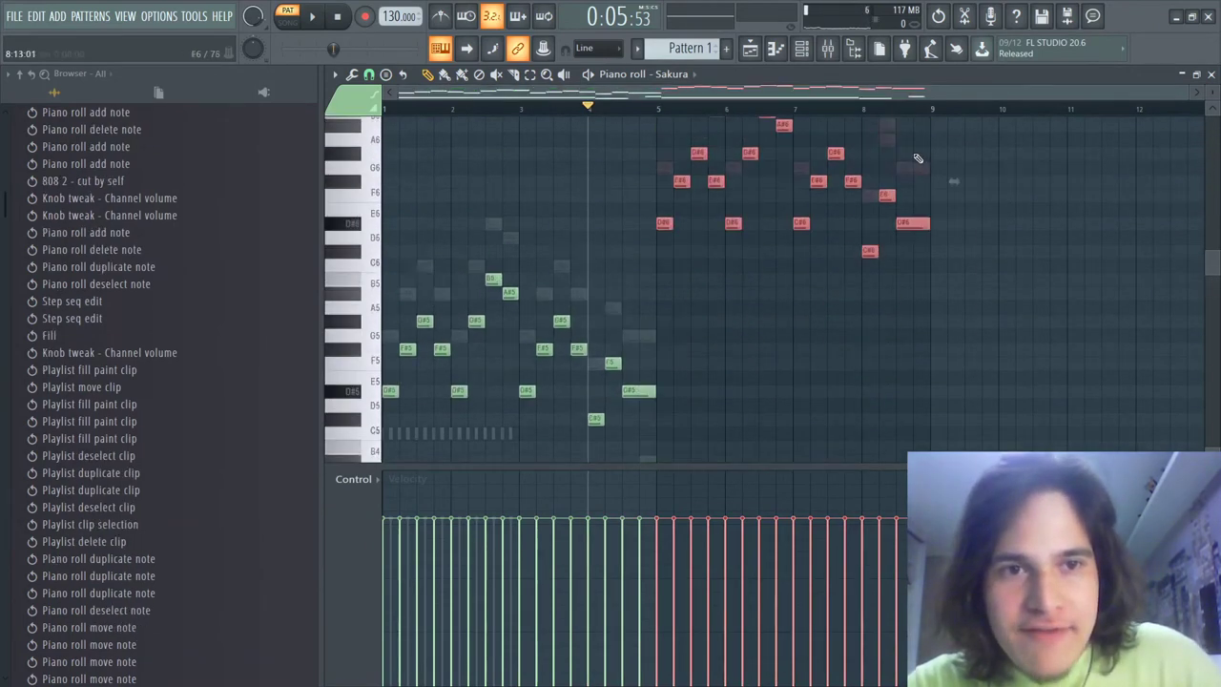
{"action": "left_click", "coordinate": [652, 108]}
- Replace the Sakura instrument with Omnisphere using the Whistlers Bells patch and audition the pattern
{"action": "left_click", "coordinate": [801, 49]}
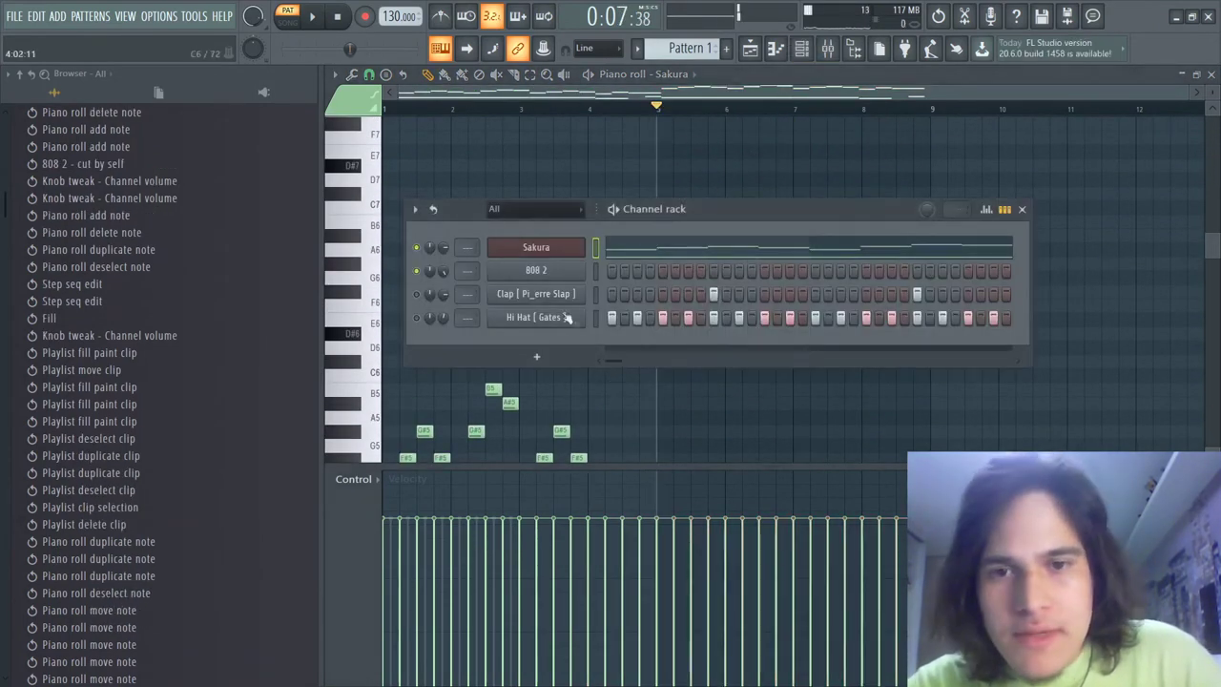
{"action": "right_click", "coordinate": [568, 257]}
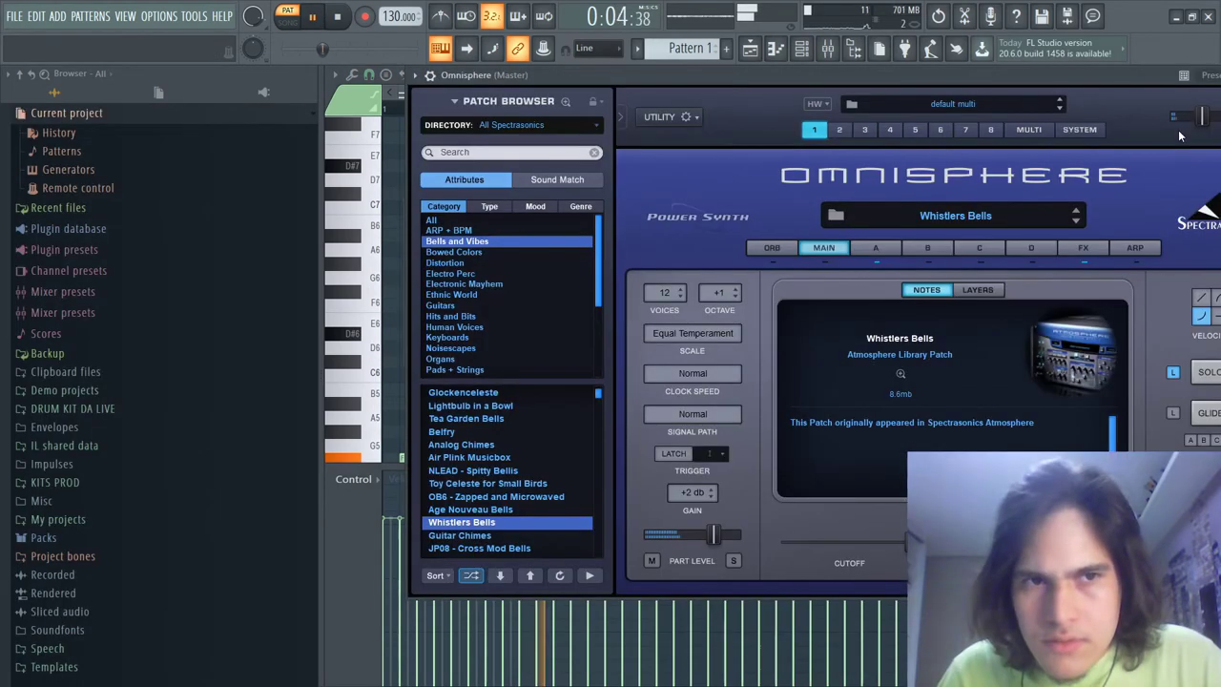
{"action": "left_click_drag", "start_coordinate": [1086, 75], "coordinate": [879, 77]}
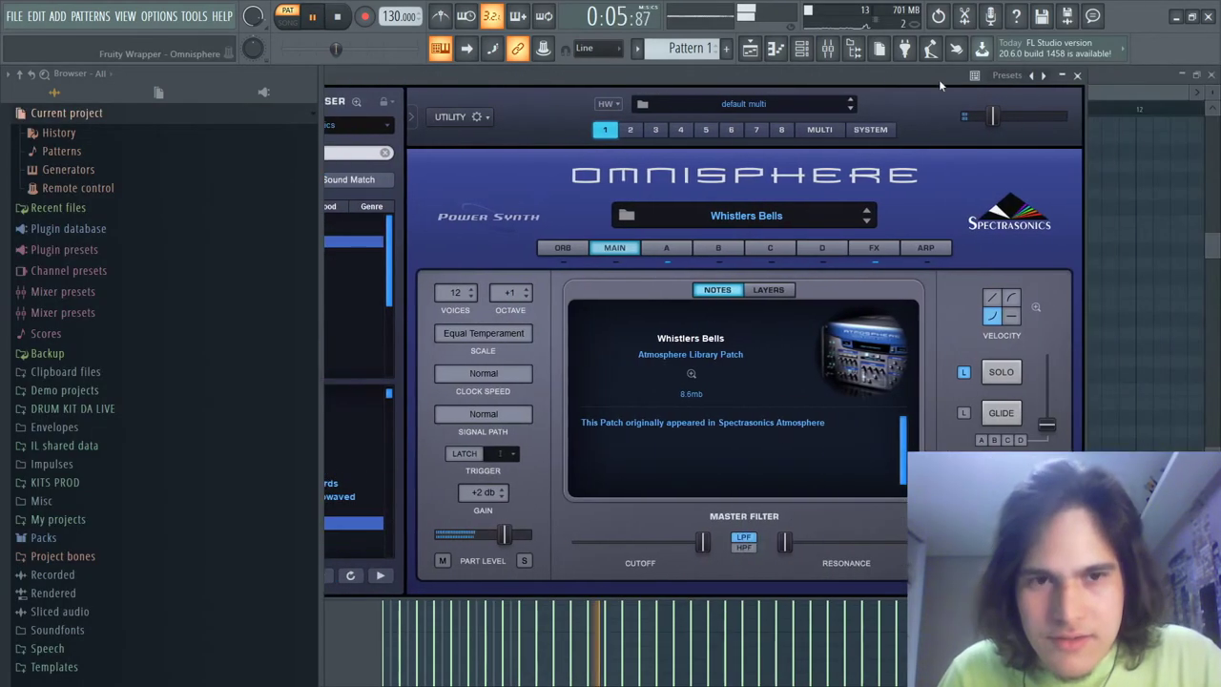
{"action": "left_click", "coordinate": [1076, 76]}
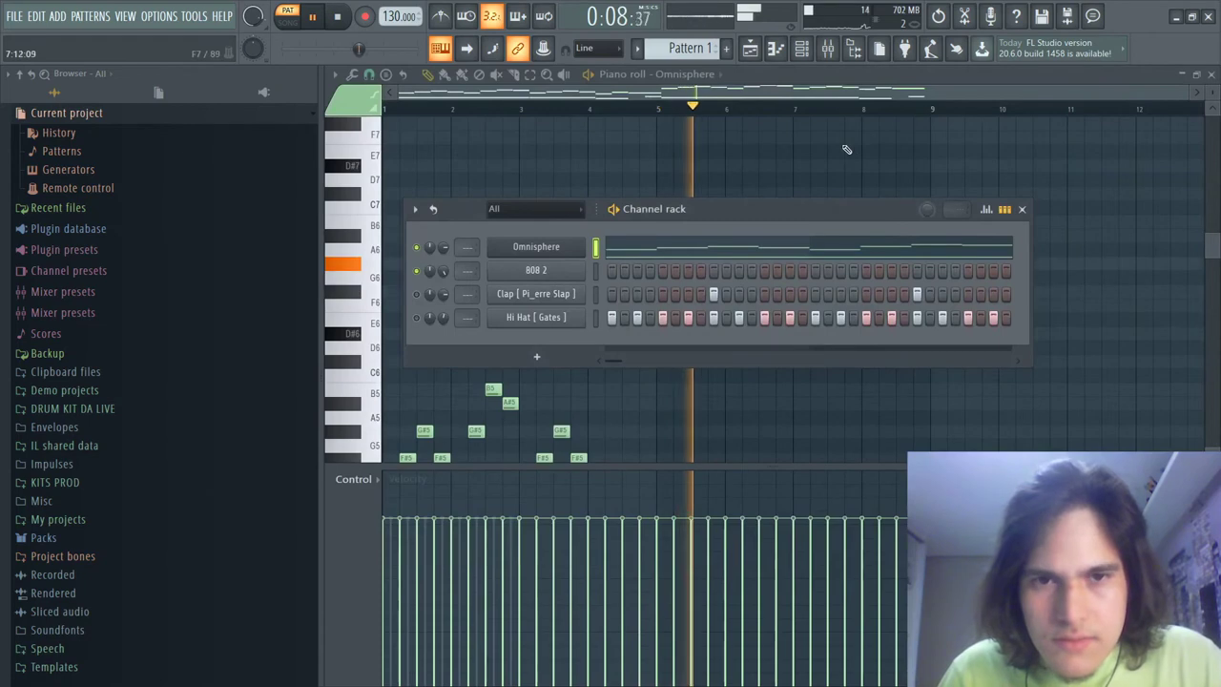
{"action": "key", "text": "F6"}
{"action": "scroll", "coordinate": [796, 131], "scroll_direction": "down", "scroll_amount": 1}
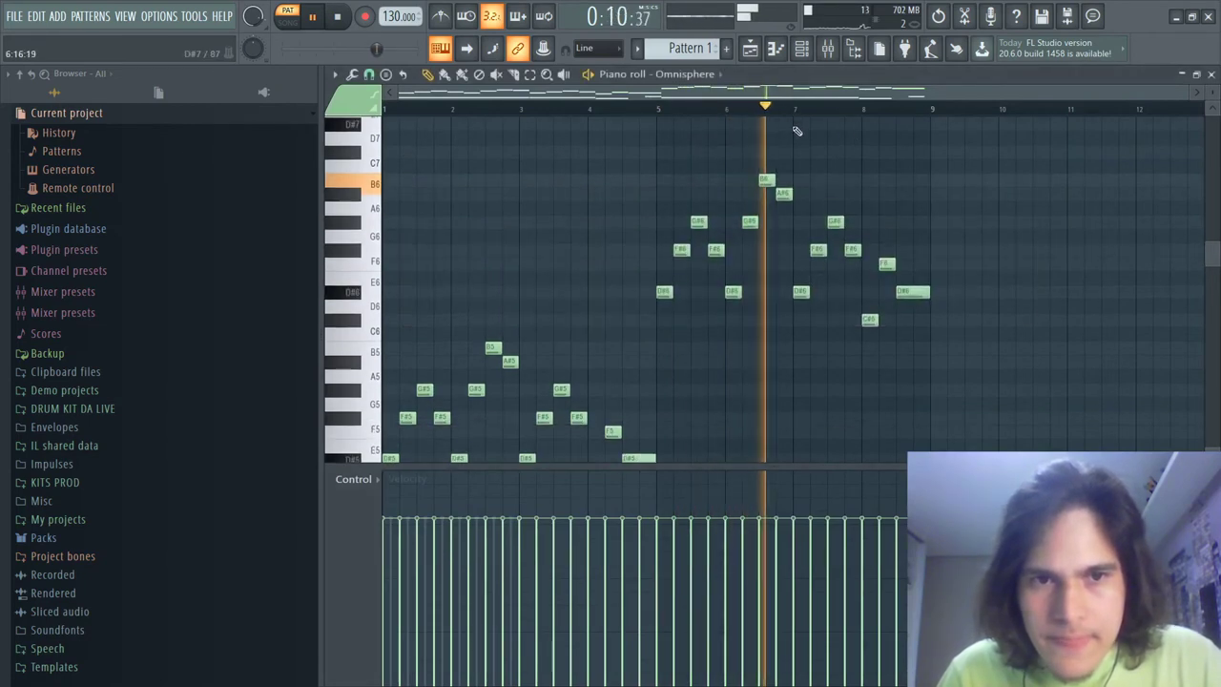
{"action": "key", "text": "space"}
- Examine the melody in bars 1 to 4, the higher melody in bars 5 to 8 and the bass notes beneath them
{"action": "scroll", "coordinate": [935, 206], "scroll_direction": "down", "scroll_amount": 4}
{"action": "left_click_drag", "start_coordinate": [629, 386], "coordinate": [203, 115]}
{"action": "scroll", "coordinate": [716, 223], "scroll_direction": "up", "scroll_amount": 3}
{"action": "left_click_drag", "start_coordinate": [926, 375], "coordinate": [631, 171]}
{"action": "scroll", "coordinate": [748, 258], "scroll_direction": "up", "scroll_amount": 1}
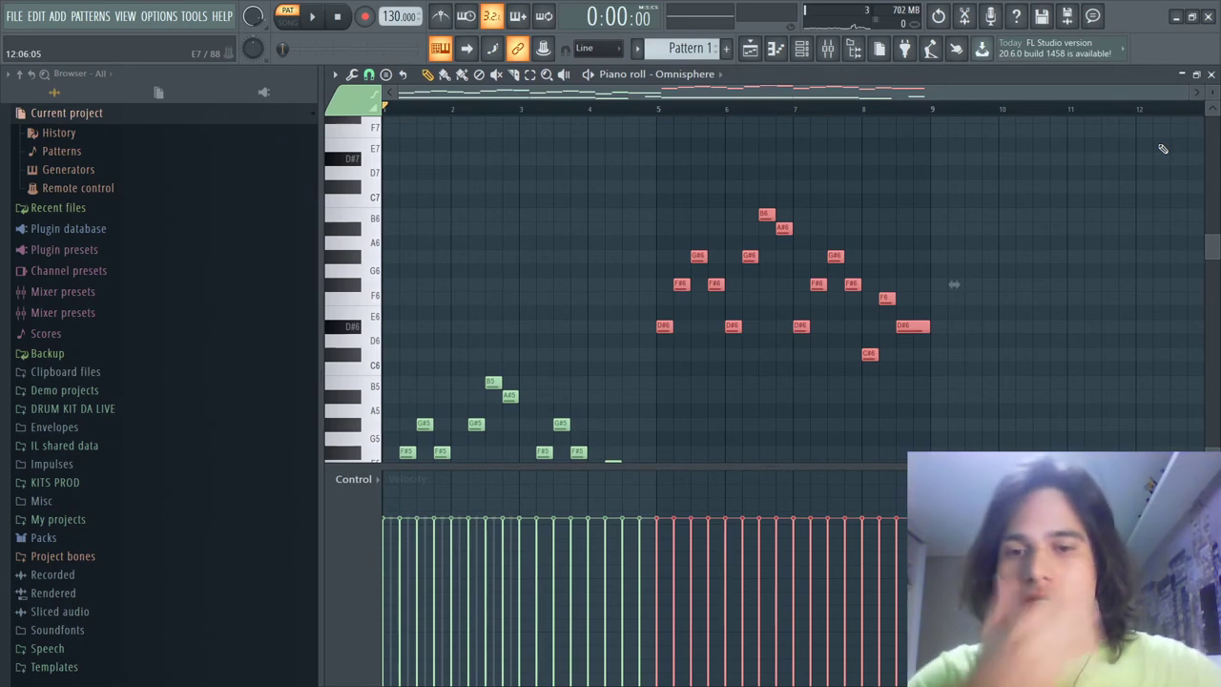
{"action": "scroll", "coordinate": [852, 299], "scroll_direction": "down", "scroll_amount": 4}
{"action": "scroll", "coordinate": [855, 298], "scroll_direction": "up", "scroll_amount": 3}
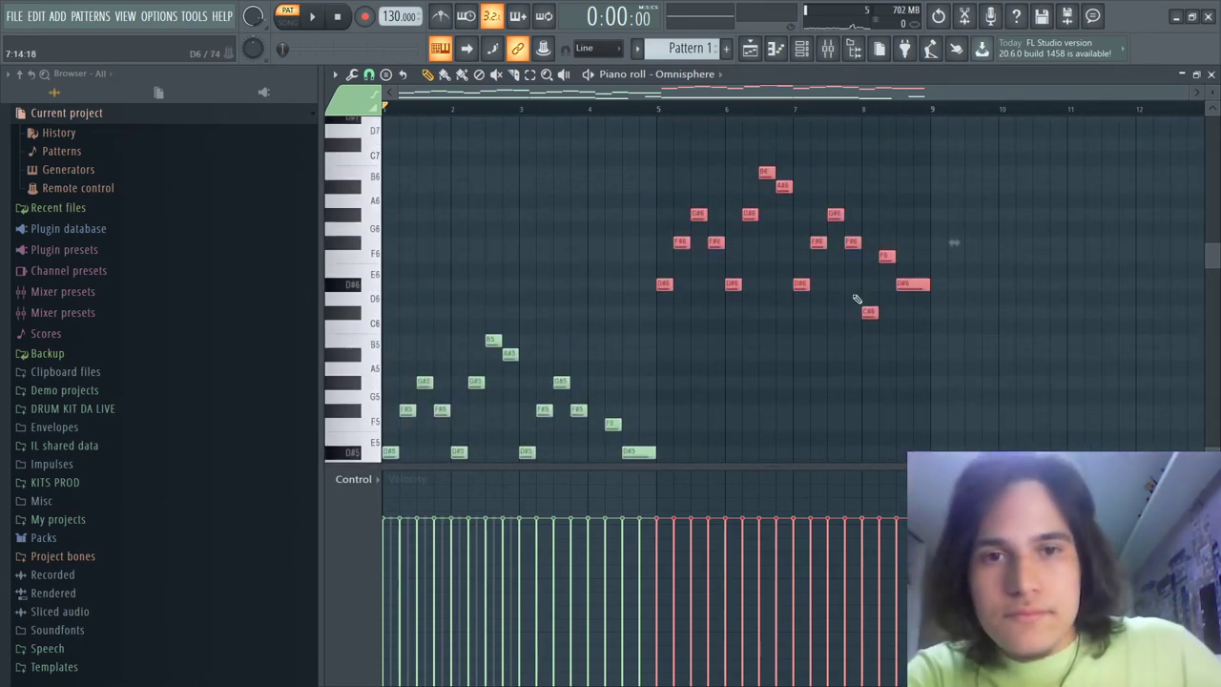
{"action": "scroll", "coordinate": [855, 301], "scroll_direction": "down", "scroll_amount": 6}
{"action": "left_click_drag", "start_coordinate": [1125, 418], "coordinate": [400, 253]}
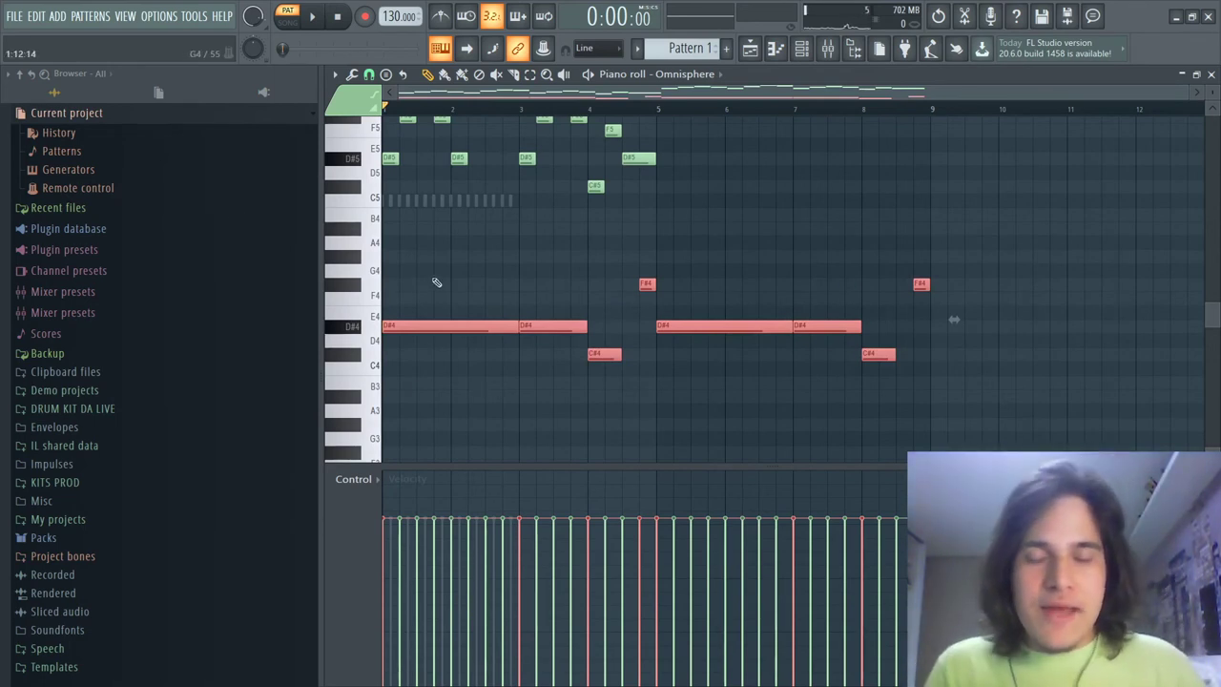
{"action": "scroll", "coordinate": [708, 277], "scroll_direction": "up", "scroll_amount": 8}
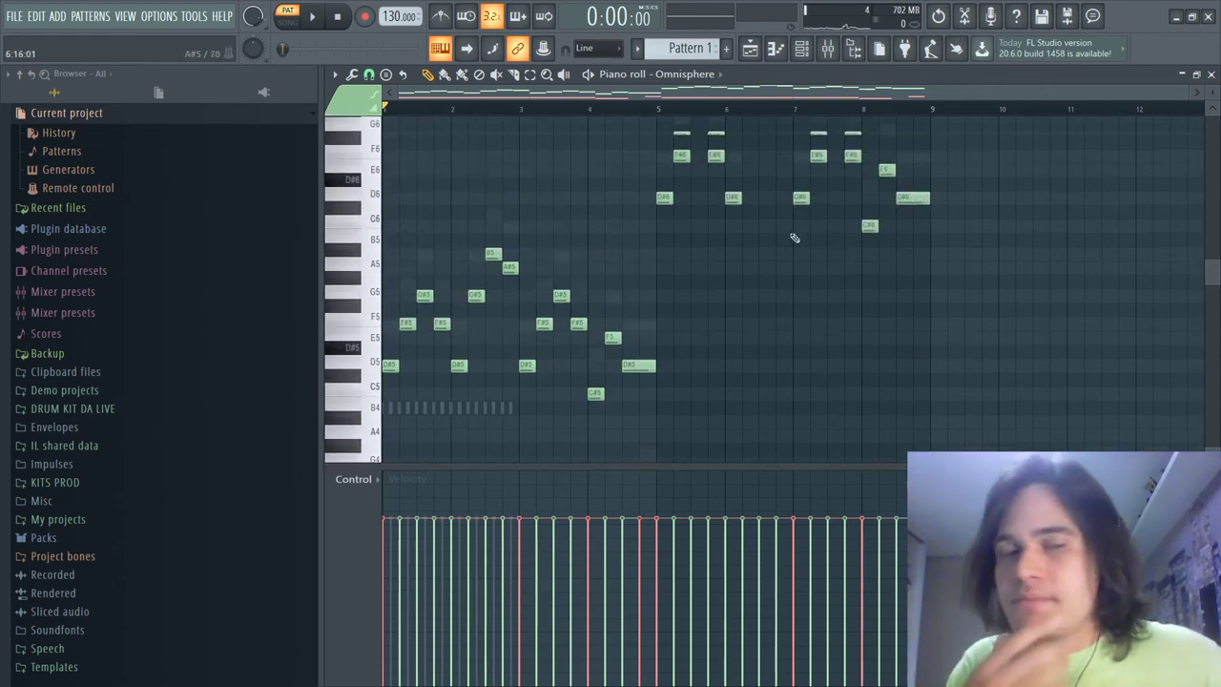
- Lower the melody notes in bars 5 to 8 by one octave, raise them back up and play the pattern
{"action": "left_click_drag", "start_coordinate": [896, 345], "coordinate": [661, 203]}
{"action": "left_click_drag", "start_coordinate": [1050, 432], "coordinate": [515, 114]}
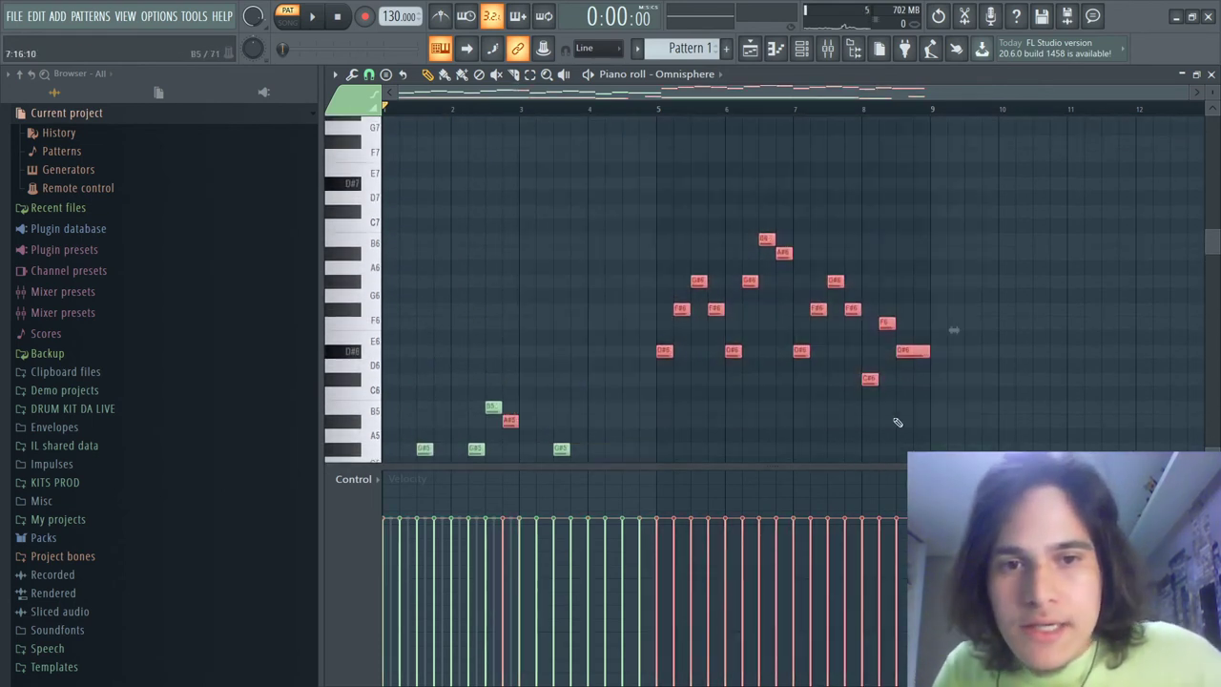
{"action": "left_click_drag", "start_coordinate": [958, 417], "coordinate": [655, 176]}
{"action": "key", "text": "ctrl+Down"}
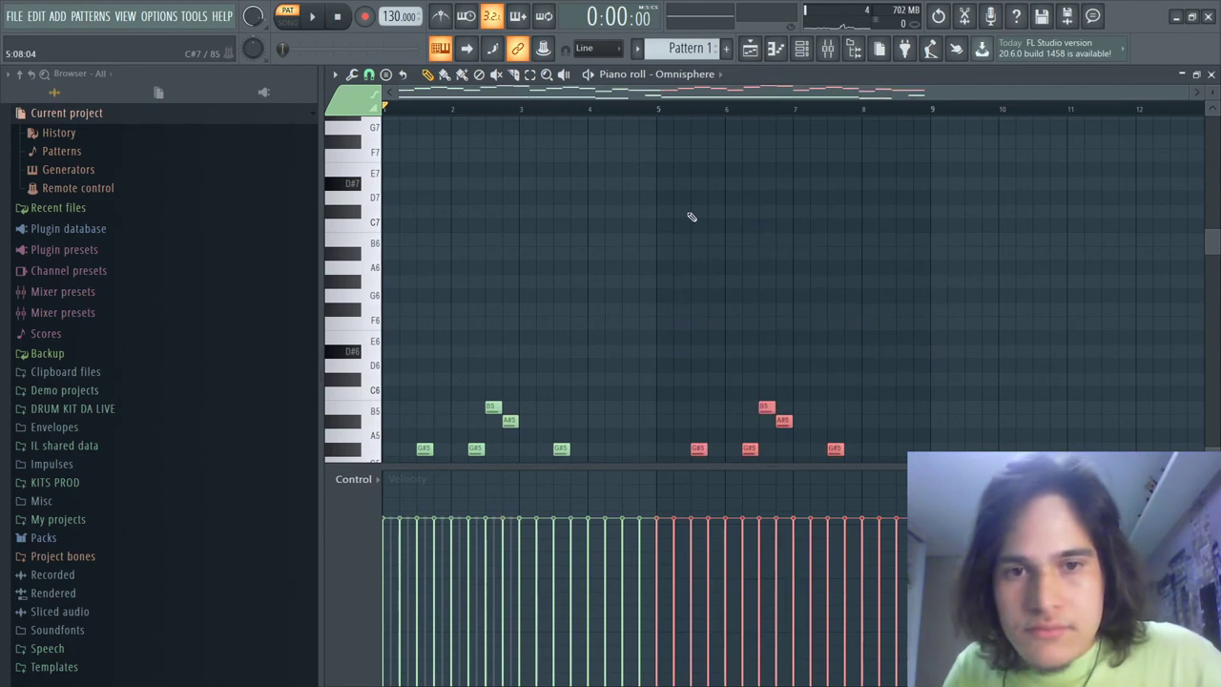
{"action": "scroll", "coordinate": [691, 217], "scroll_direction": "down", "scroll_amount": 4}
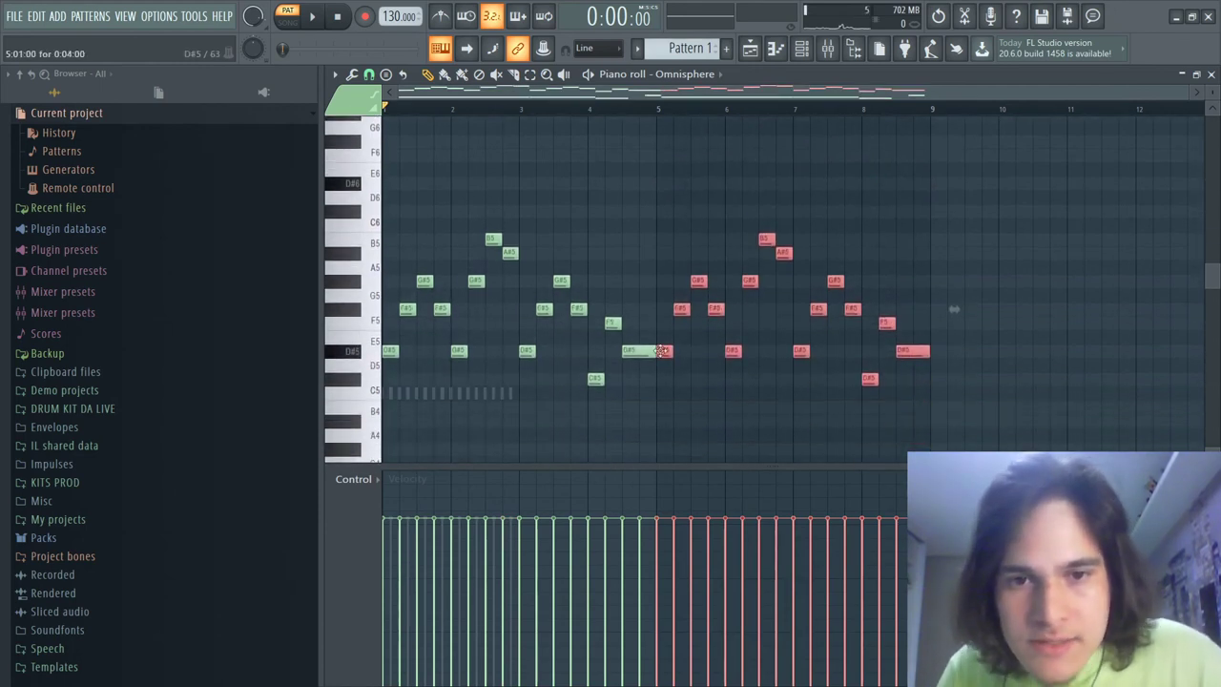
{"action": "key", "text": "ctrl+Up"}
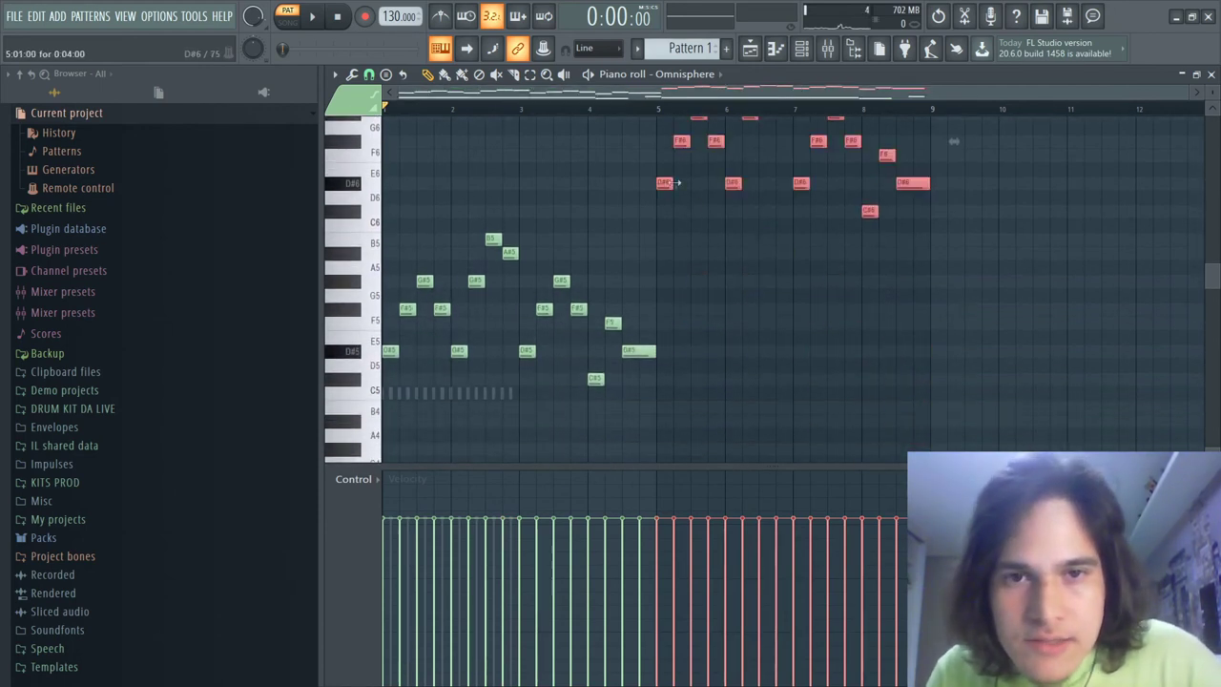
{"action": "key", "text": "space"}
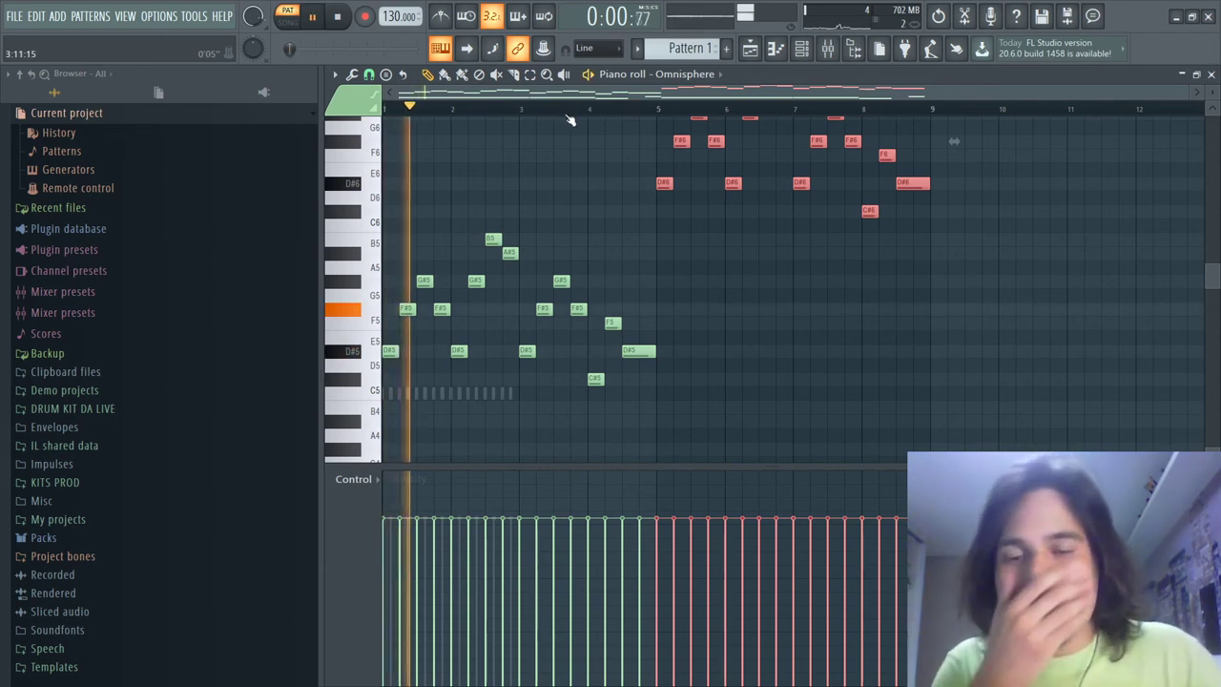